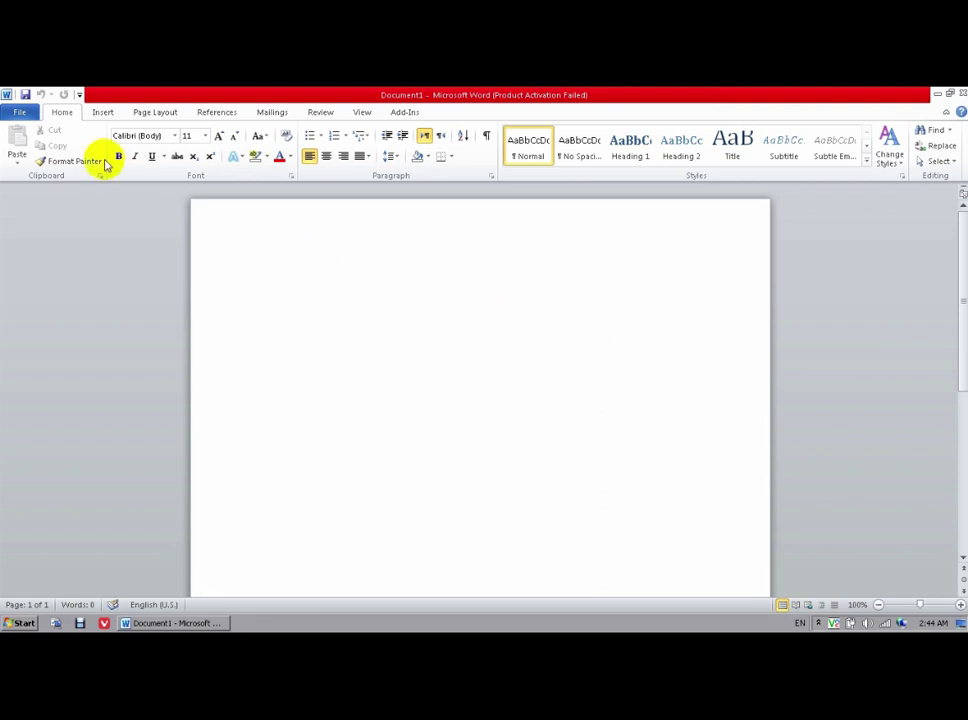
# Show the Insert ribbon commands above the empty Document1.
pyautogui.click(100, 112)
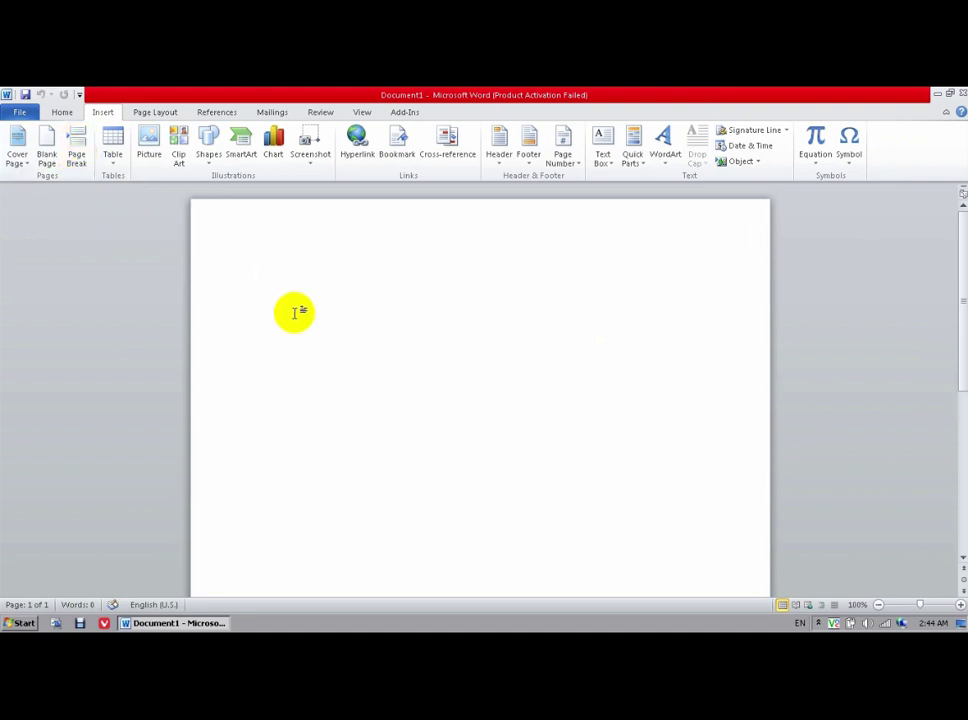
# Generate sample paragraphs with the =rand(30) formula, filling four pages totalling 1,850 words.
pyautogui.write('=rand(')
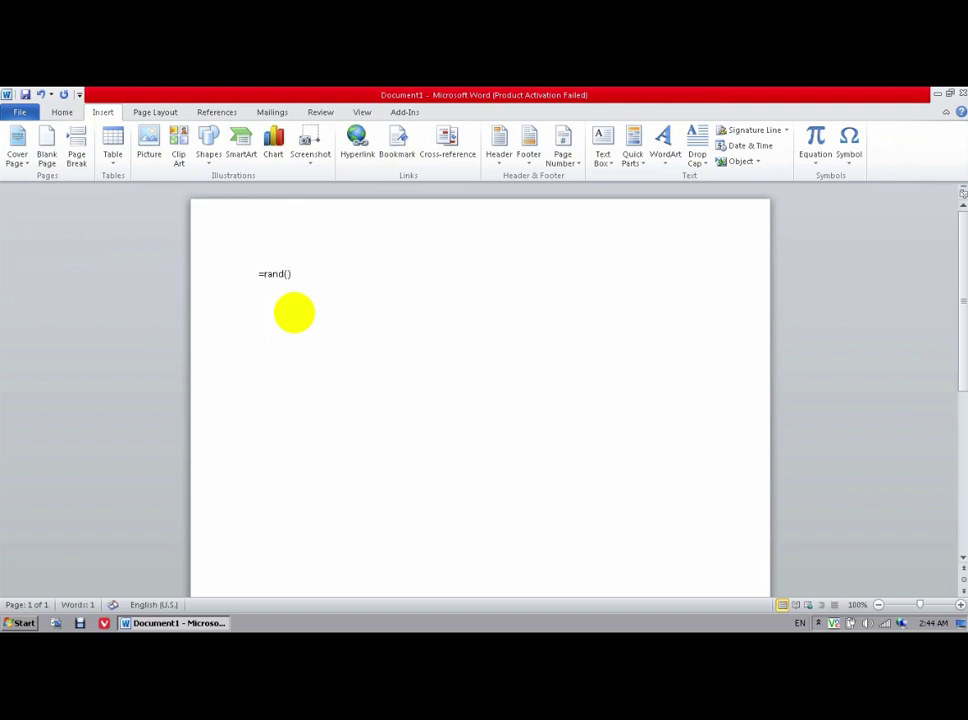
pyautogui.press('Return')
pyautogui.hotkey('ctrl', 'z')
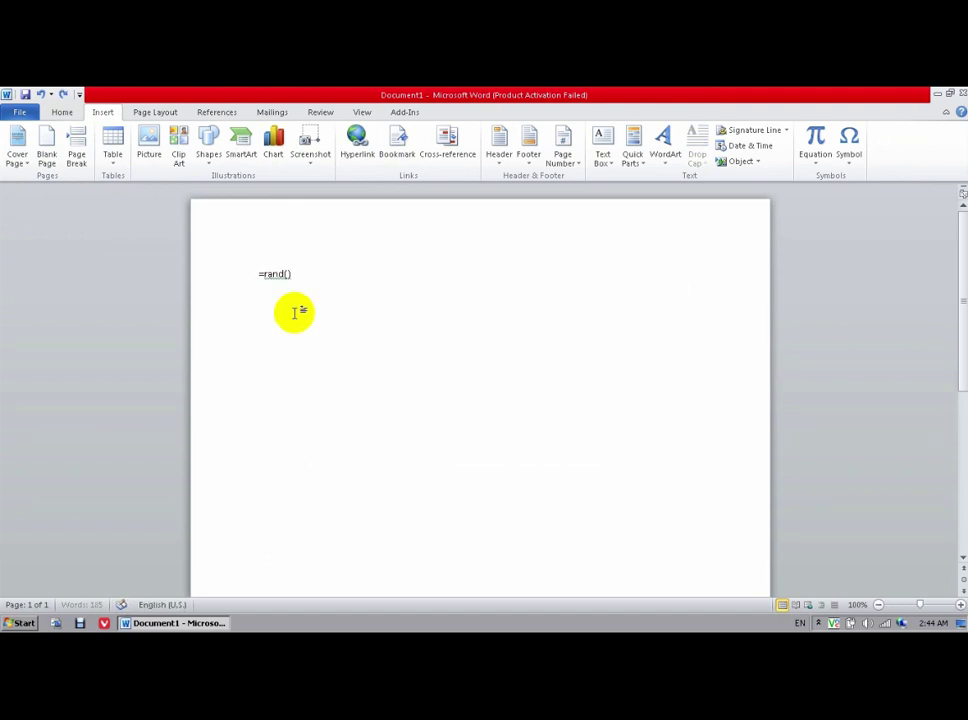
pyautogui.press('BackSpace')
pyautogui.press('Left')
pyautogui.write('1')
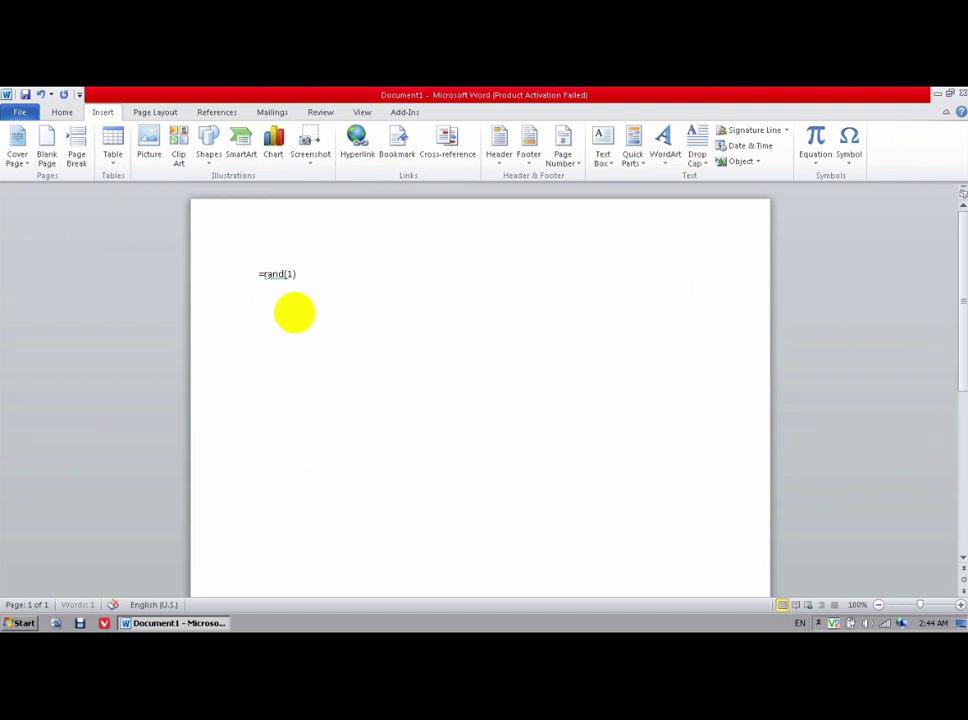
pyautogui.press('BackSpace')
pyautogui.write('30')
pyautogui.press('Return')
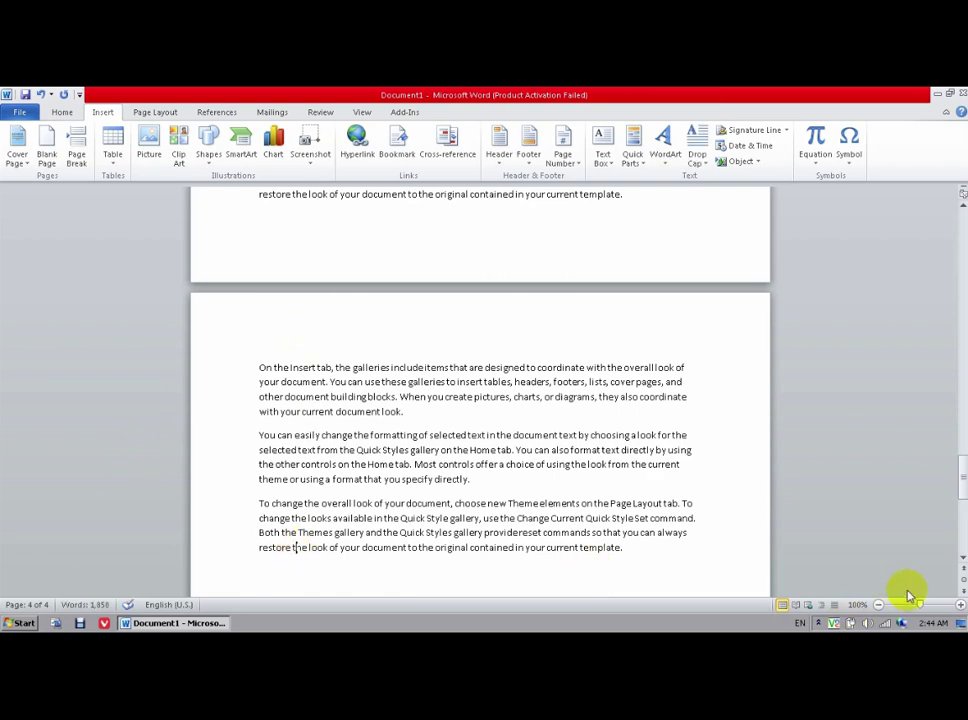
# Zoom out to 10%, then back in to 40% so all four pages show side by side.
pyautogui.click(878, 605)
pyautogui.click(878, 605)
pyautogui.click(878, 605)
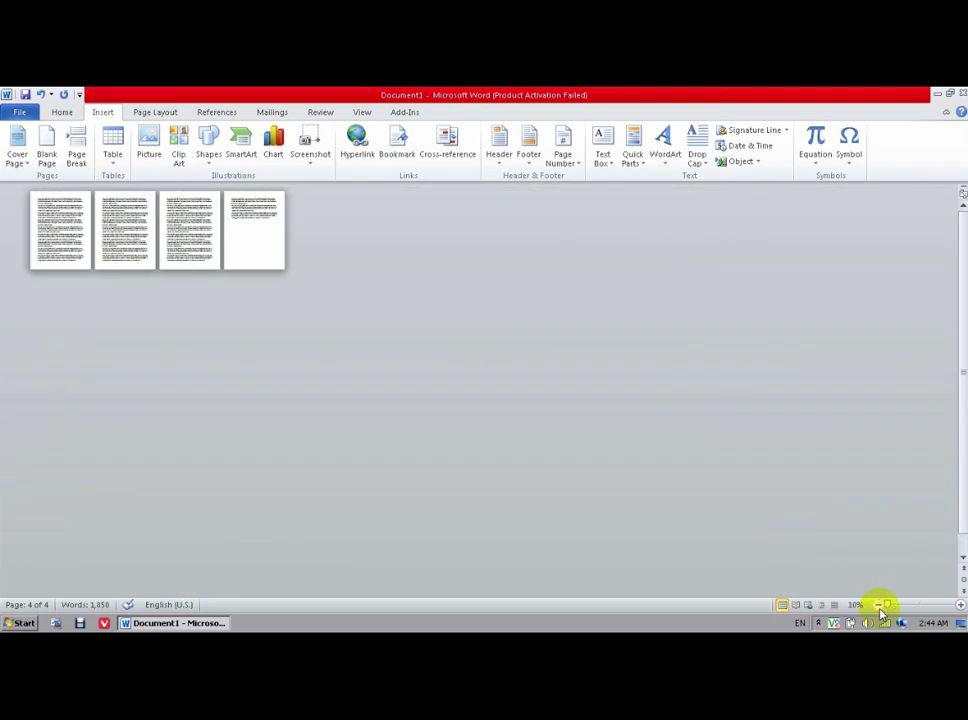
pyautogui.click(961, 605)
pyautogui.click(961, 605)
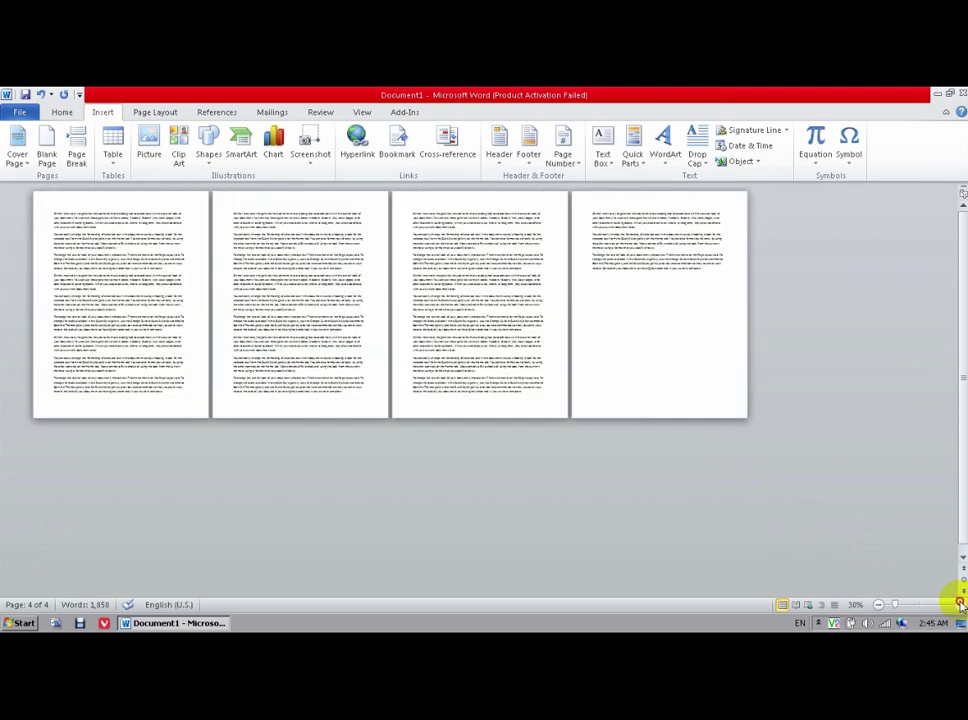
pyautogui.click(961, 605)
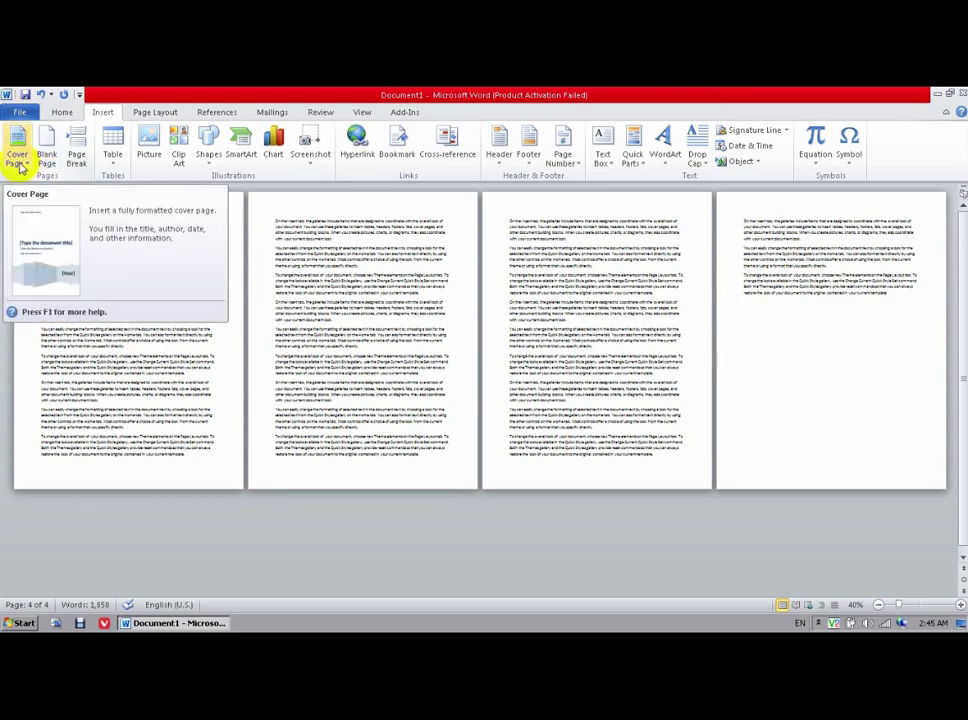
# Insert the Perspective cover page with its rock photo from the Cover Page gallery.
pyautogui.click(19, 166)
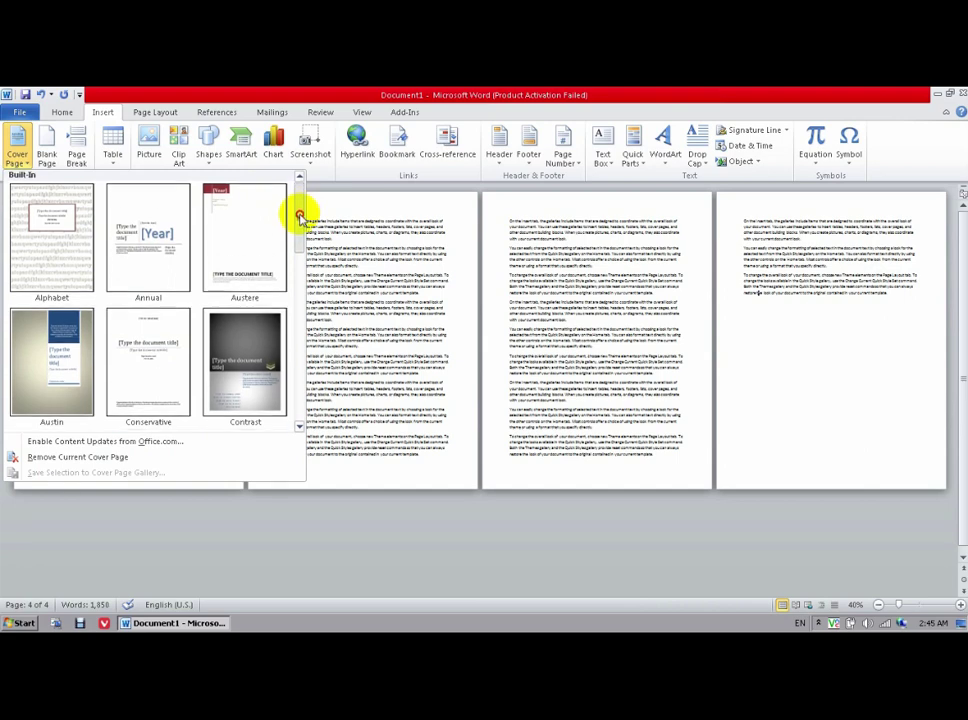
pyautogui.moveTo(299, 217)
pyautogui.mouseDown()
pyautogui.moveTo(305, 322)
pyautogui.moveTo(305, 305)
pyautogui.mouseUp()
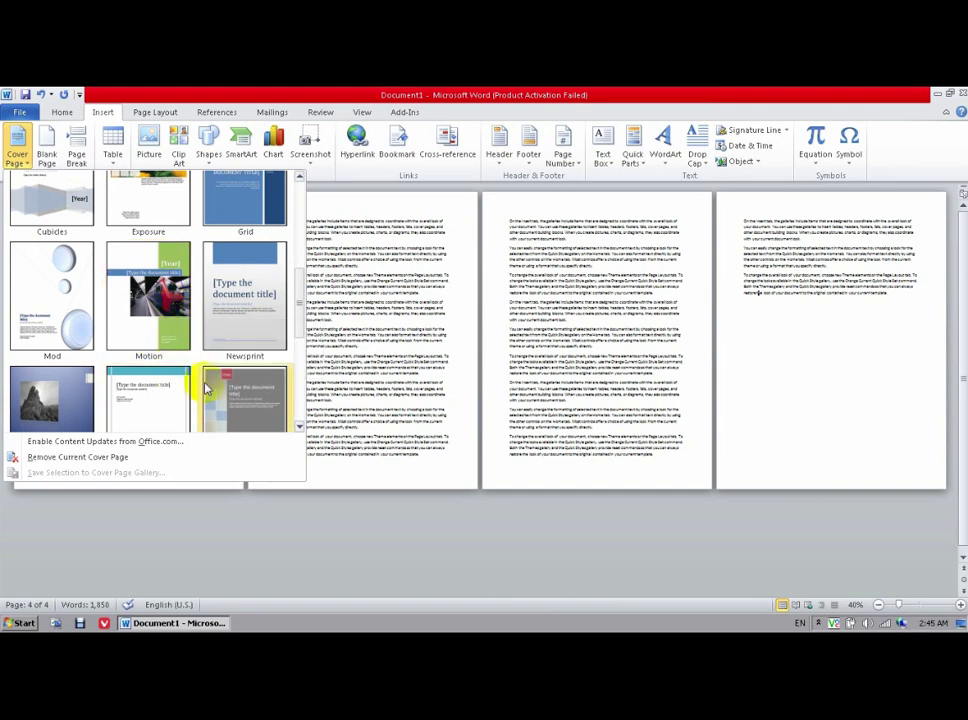
pyautogui.moveTo(300, 297); pyautogui.dragTo(300, 329)
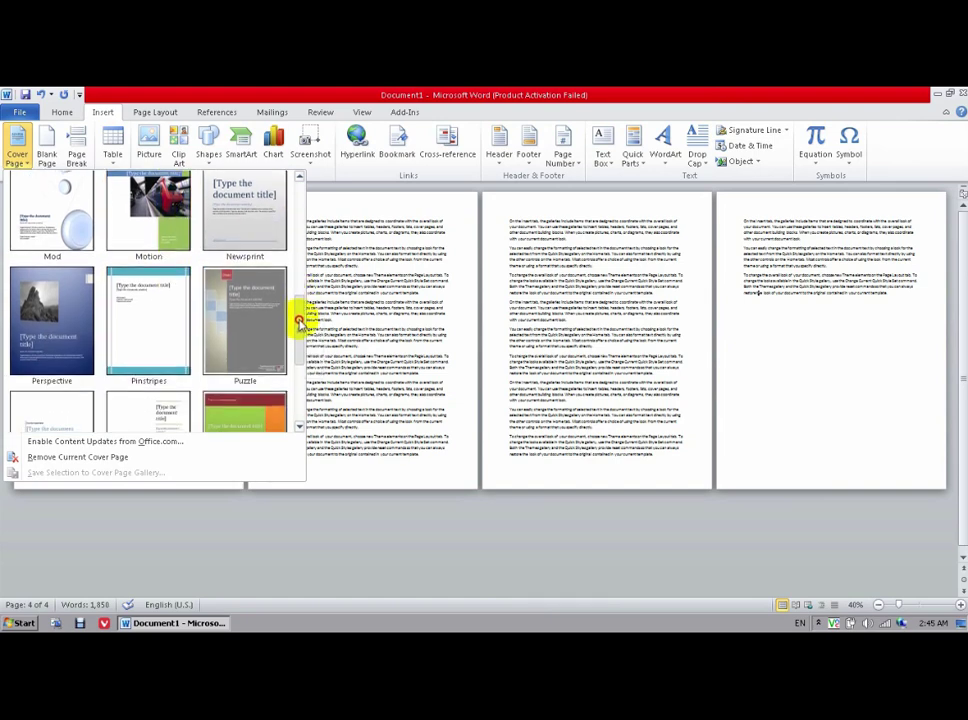
pyautogui.click(70, 310)
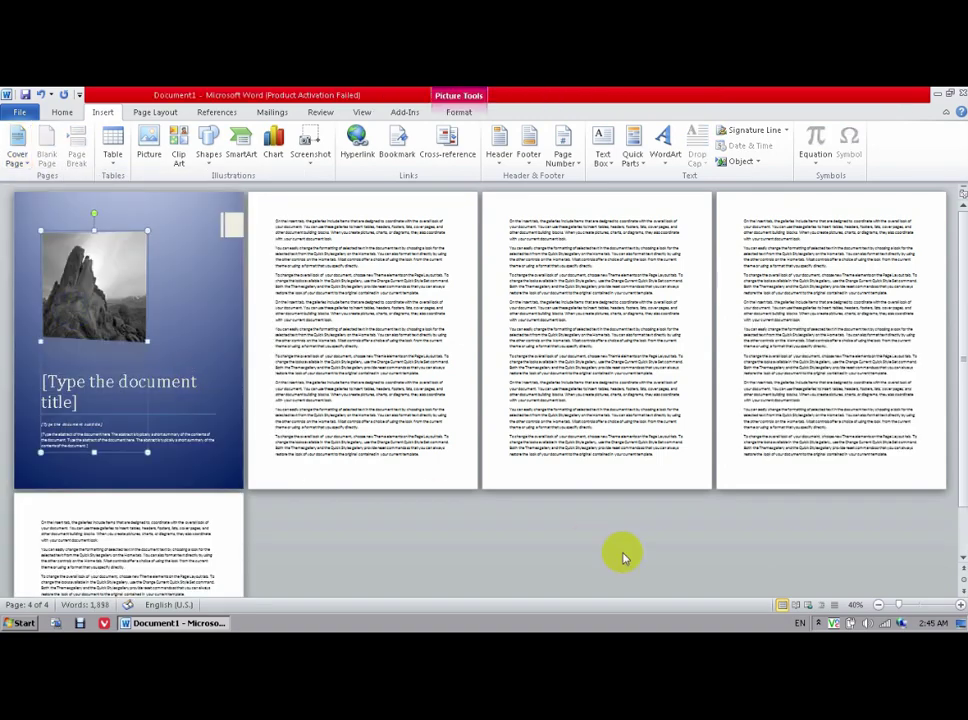
# Zoom the cover page to 90% and scroll down to select its title placeholder.
pyautogui.click(960, 605)
pyautogui.click(960, 605)
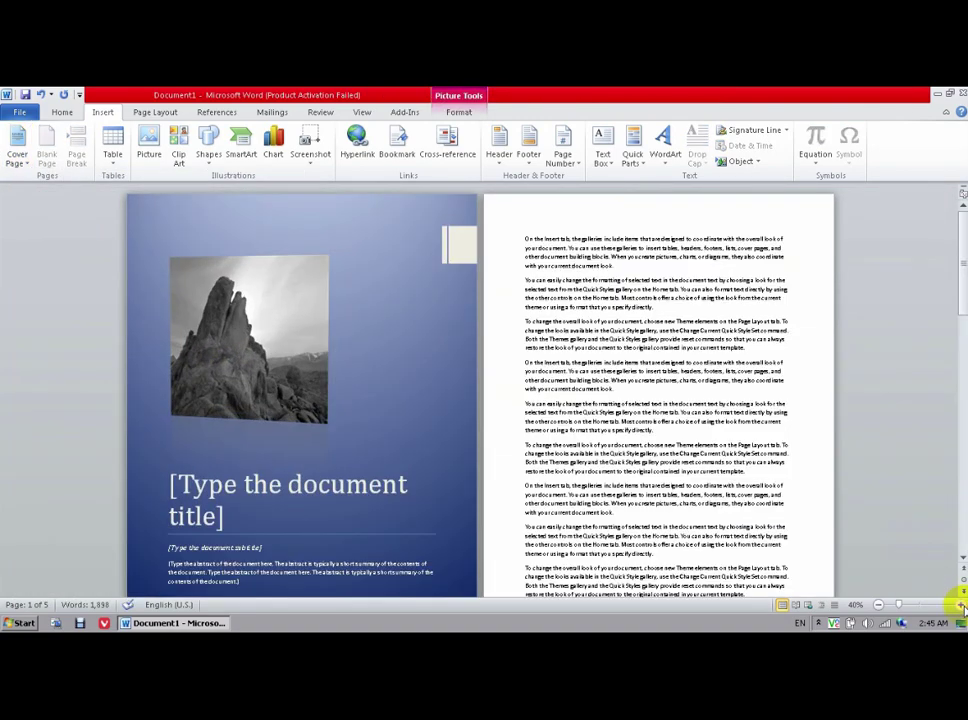
pyautogui.click(960, 605)
pyautogui.click(960, 605)
pyautogui.click(960, 605)
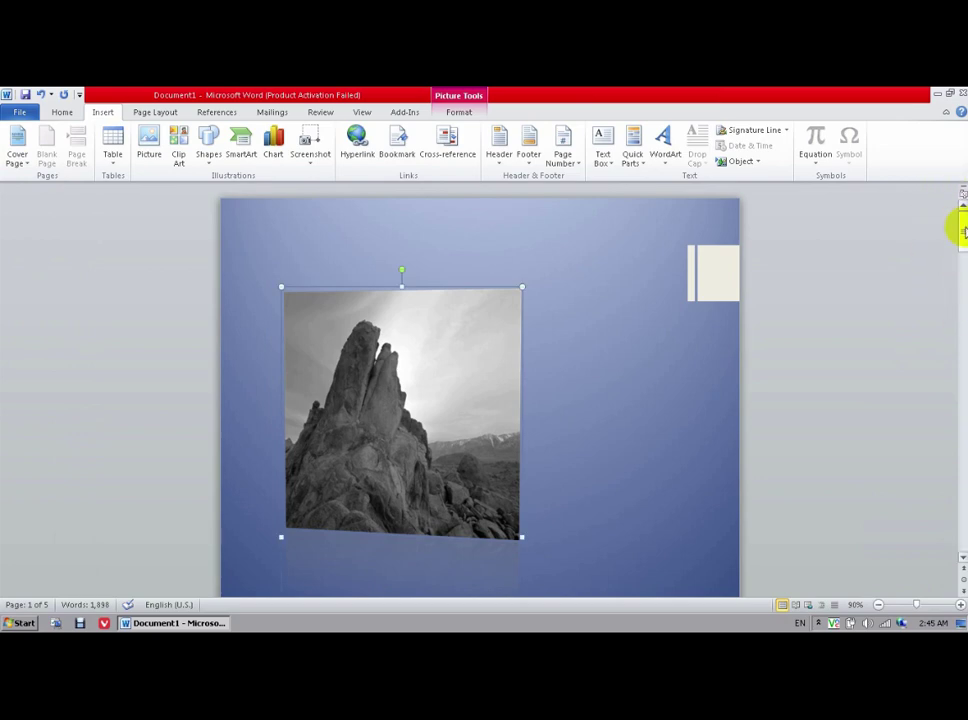
pyautogui.moveTo(961, 216)
pyautogui.mouseDown()
pyautogui.moveTo(963, 259)
pyautogui.moveTo(963, 245)
pyautogui.mouseUp()
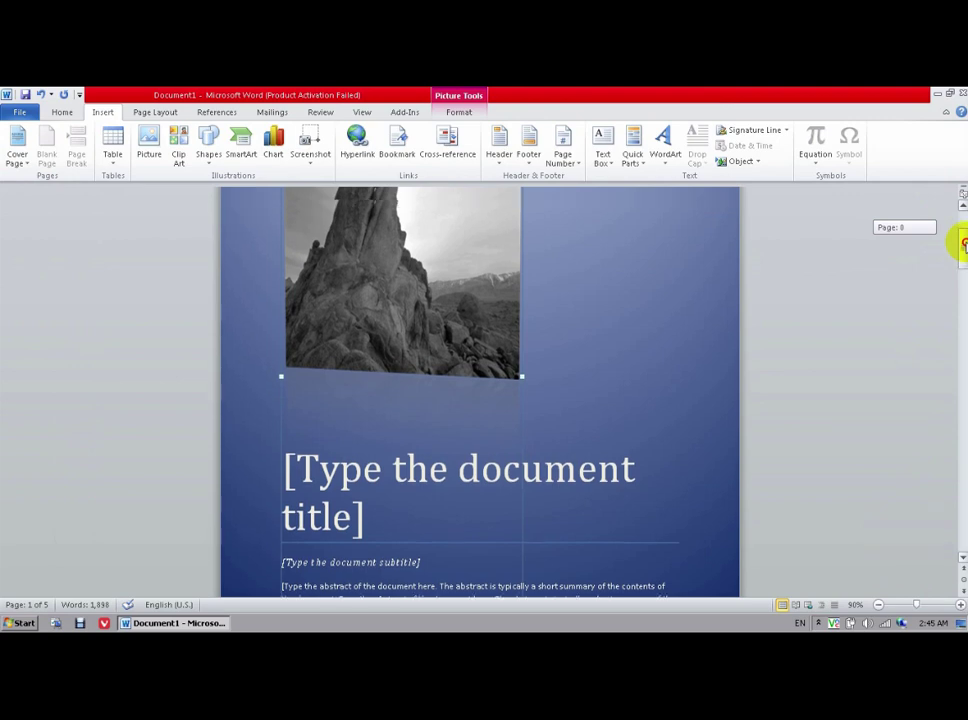
pyautogui.moveTo(963, 245); pyautogui.dragTo(962, 253)
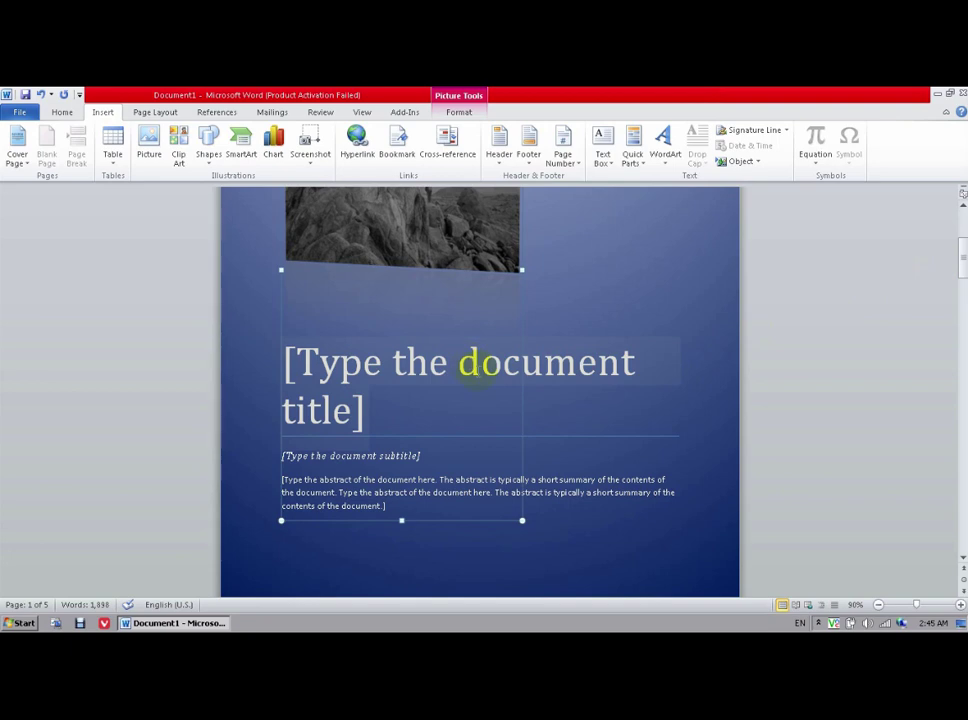
pyautogui.click(478, 366)
pyautogui.click(478, 370)
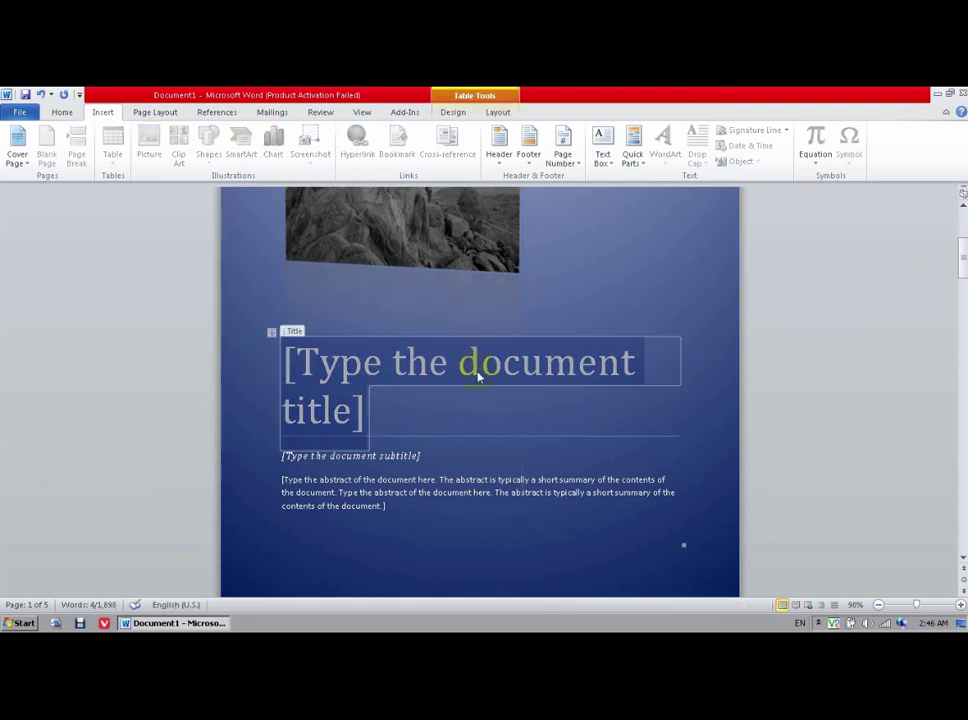
# Enter 'Tech World Karachi' as the cover title and 'MS Word Insert' in the subtitle.
pyautogui.write('T')
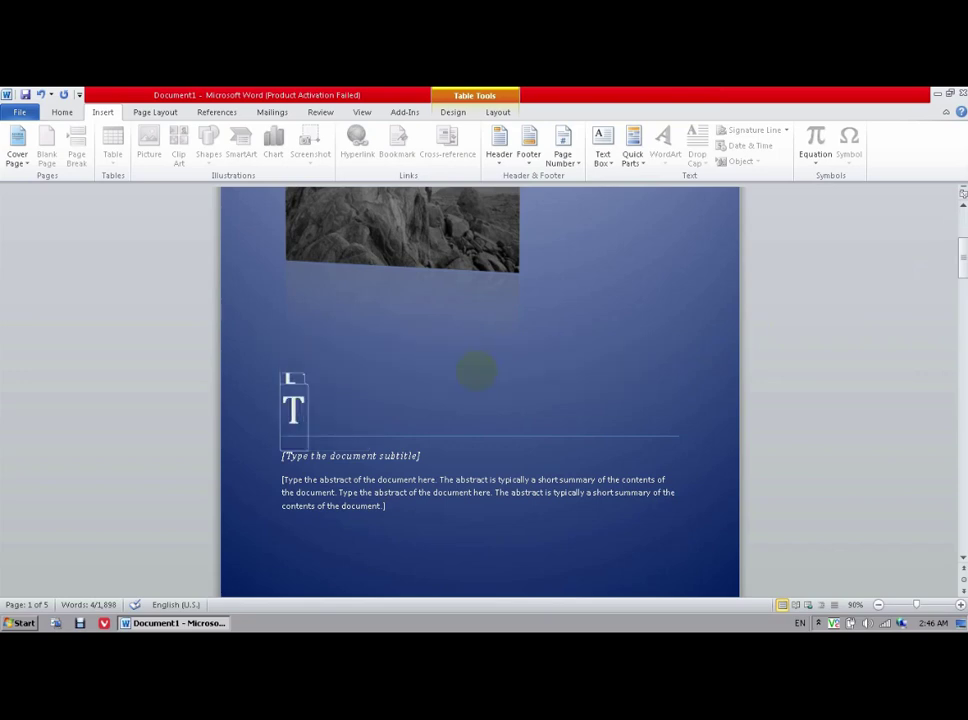
pyautogui.write('ech Wr')
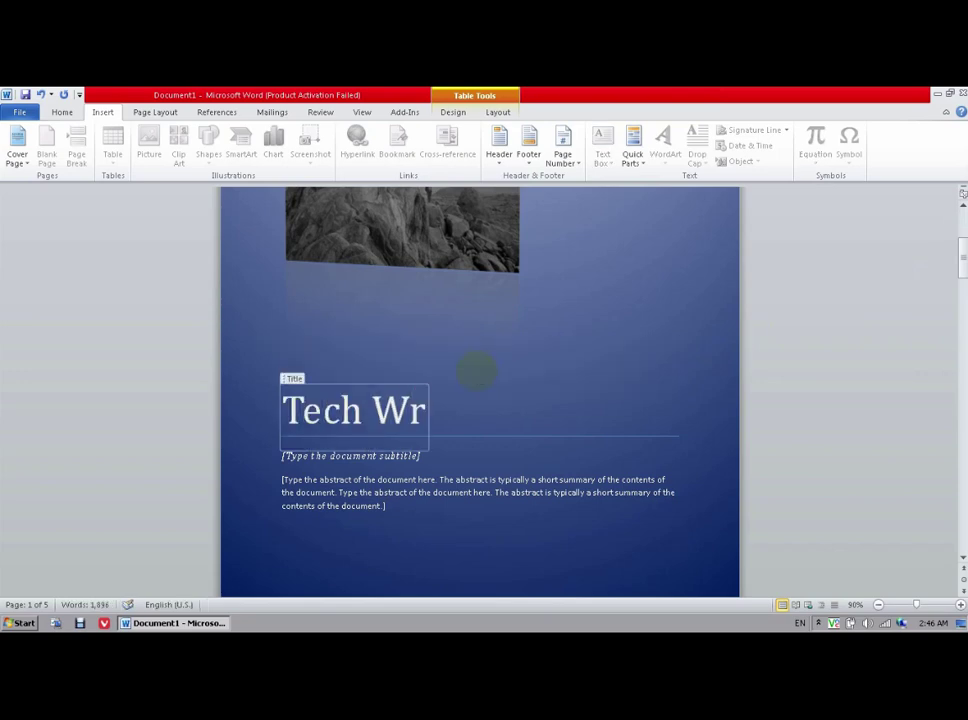
pyautogui.press('BackSpace')
pyautogui.write('orld ')
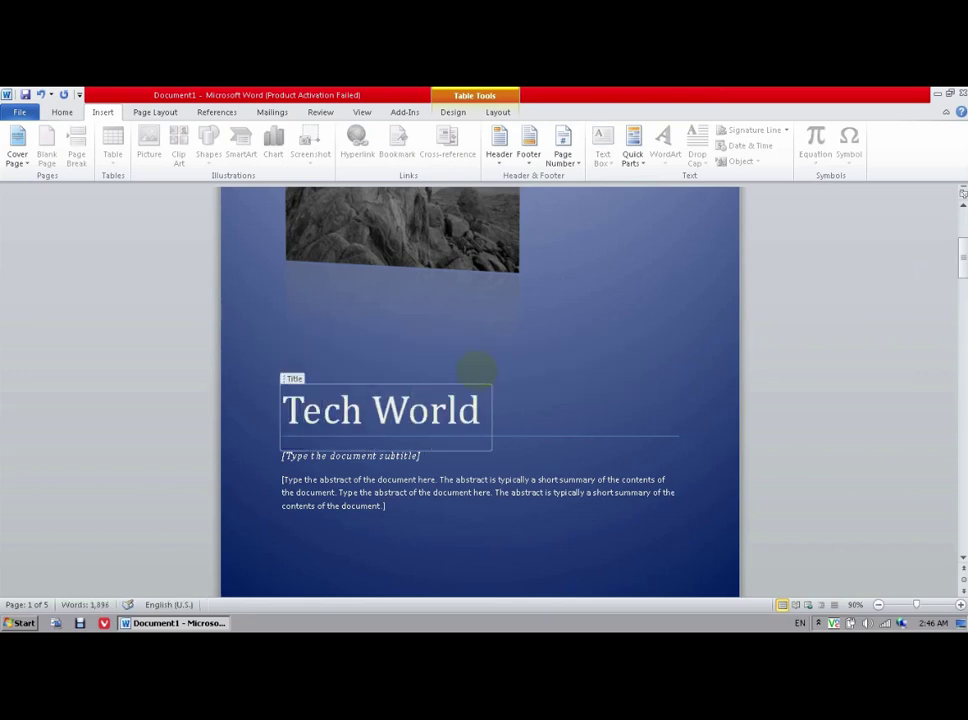
pyautogui.write('Karachi')
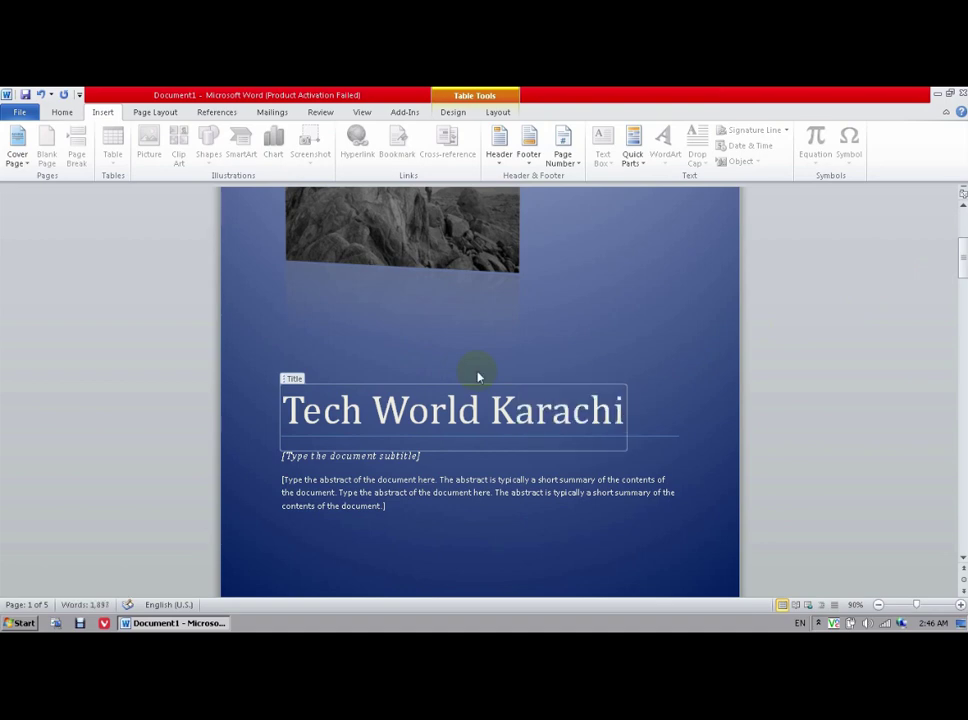
pyautogui.click(400, 460)
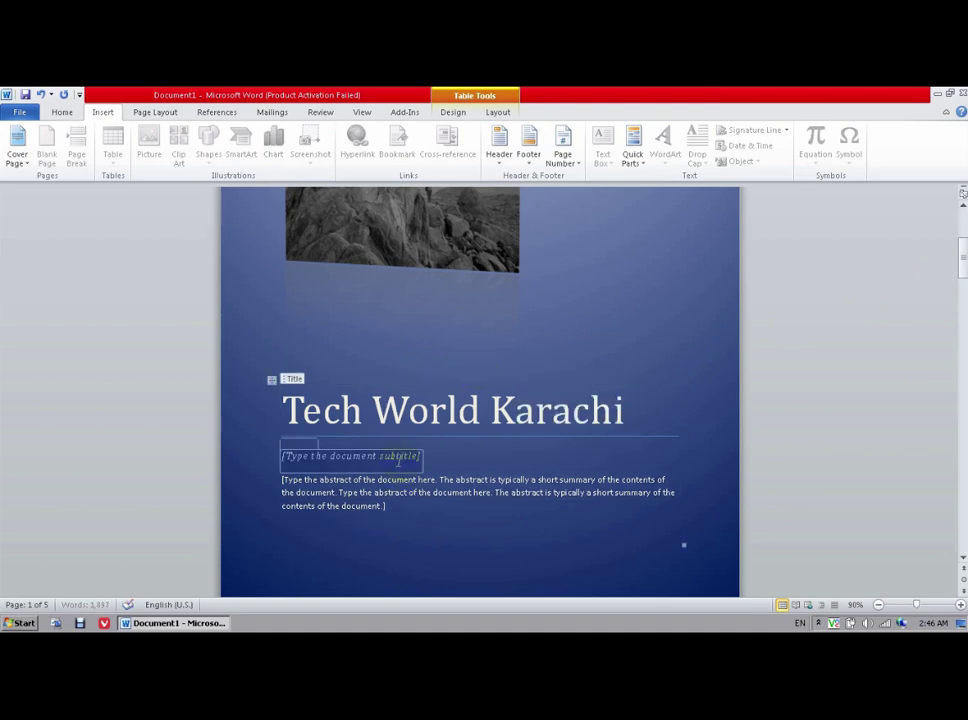
pyautogui.write('MS W')
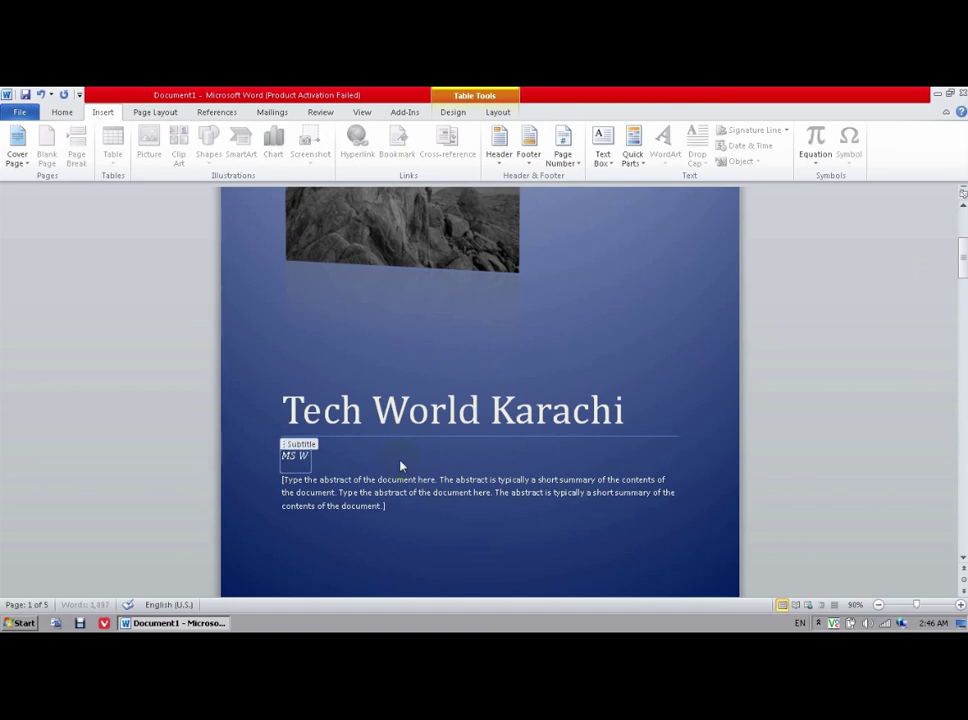
pyautogui.write('ord Ins')
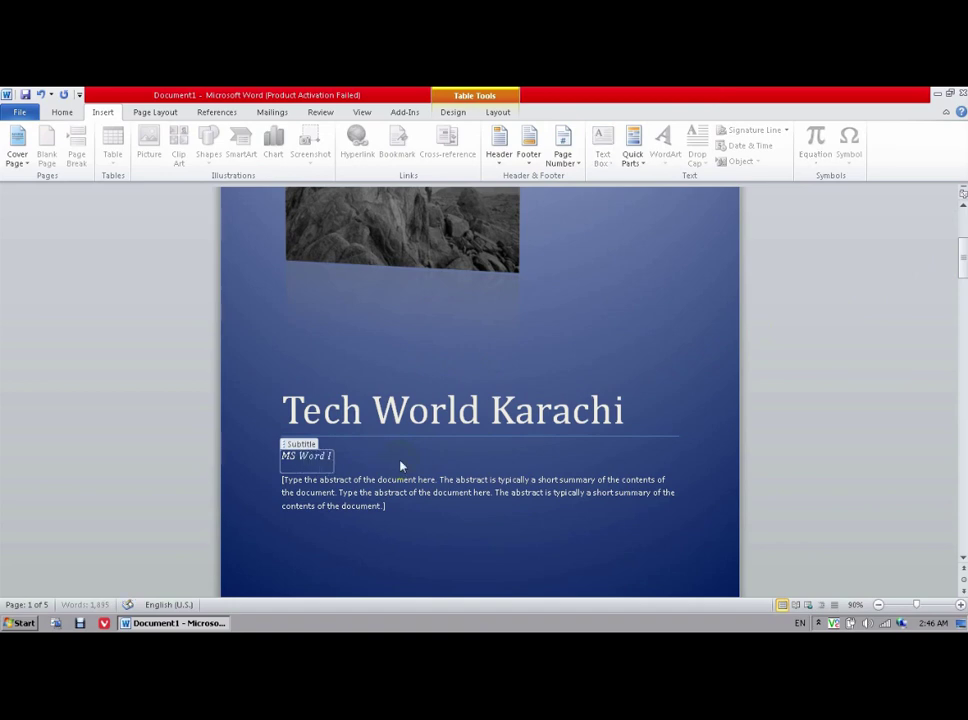
pyautogui.write('ert Tab')
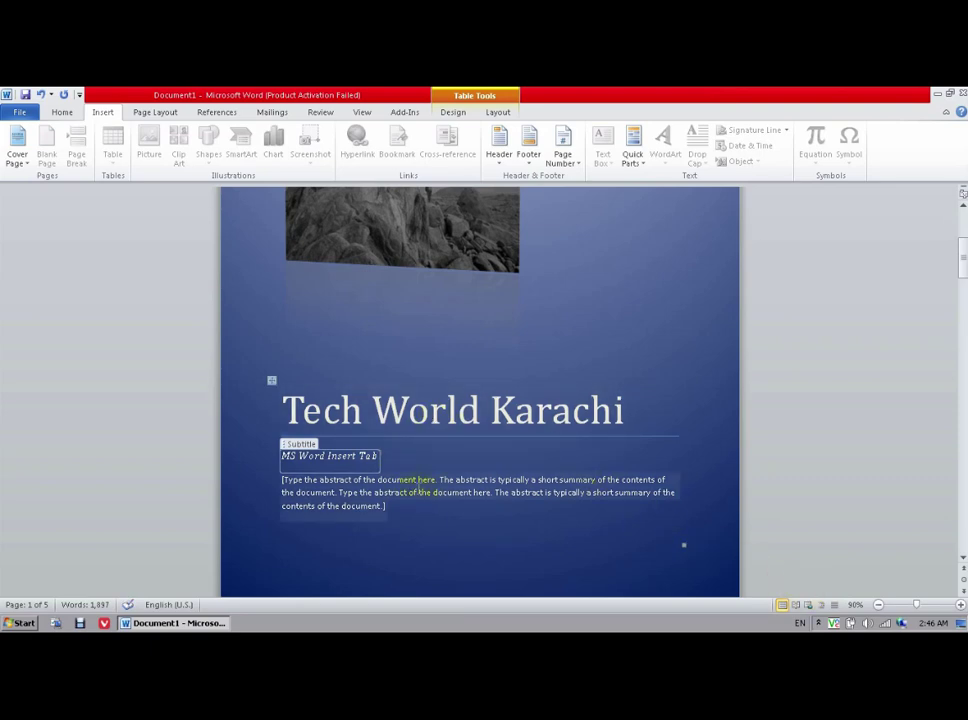
# Delete the abstract placeholder text, undoing an accidental drag of the block first.
pyautogui.click(367, 519)
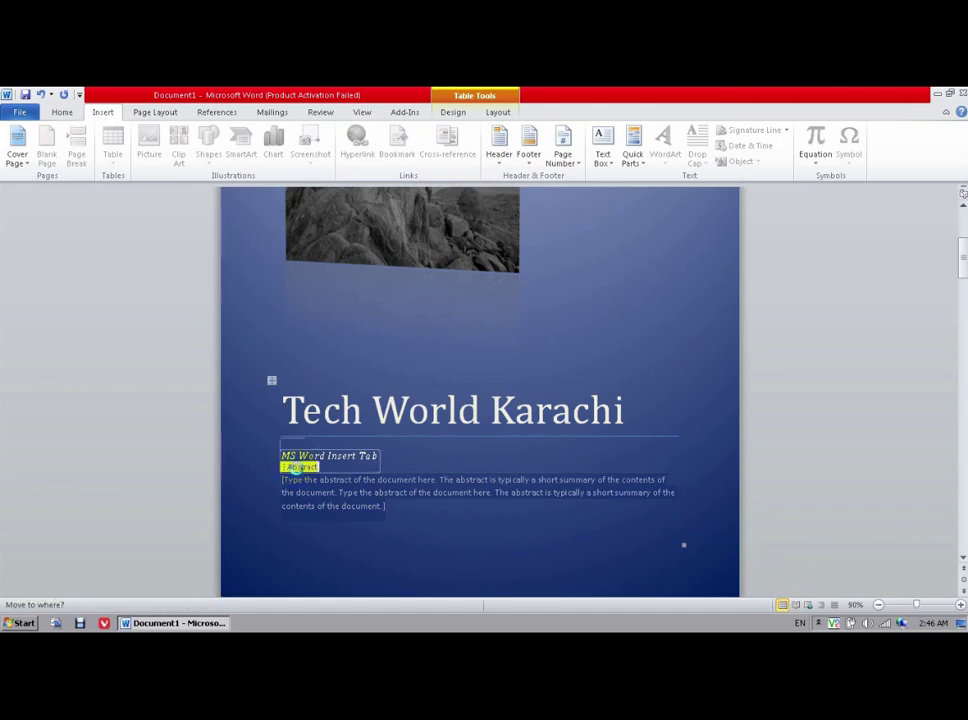
pyautogui.moveTo(297, 471); pyautogui.dragTo(296, 456)
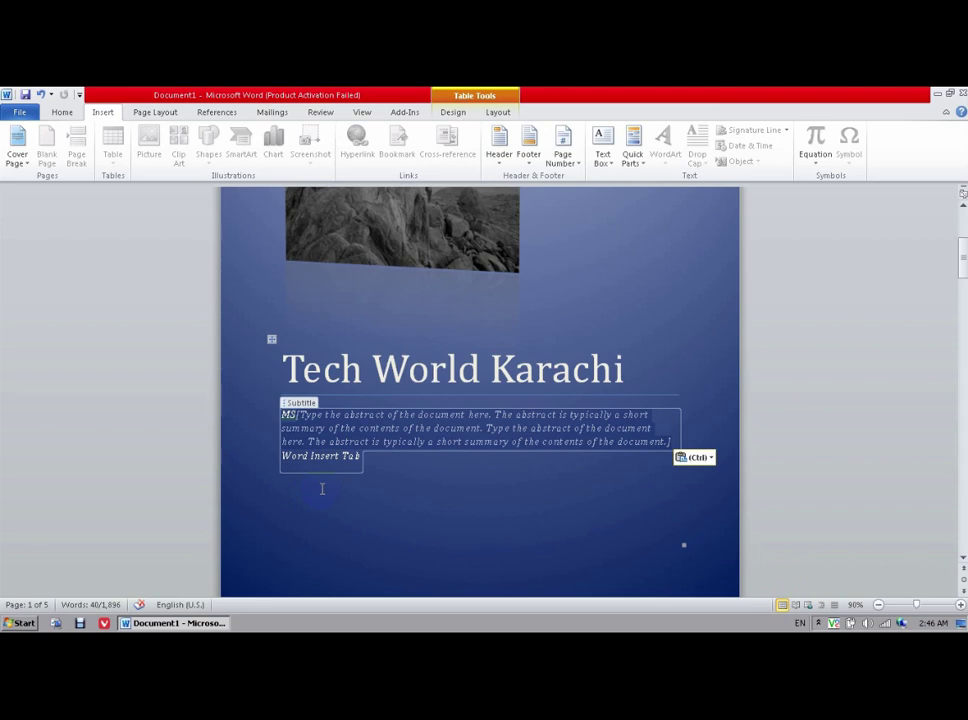
pyautogui.hotkey('ctrl', 'z')
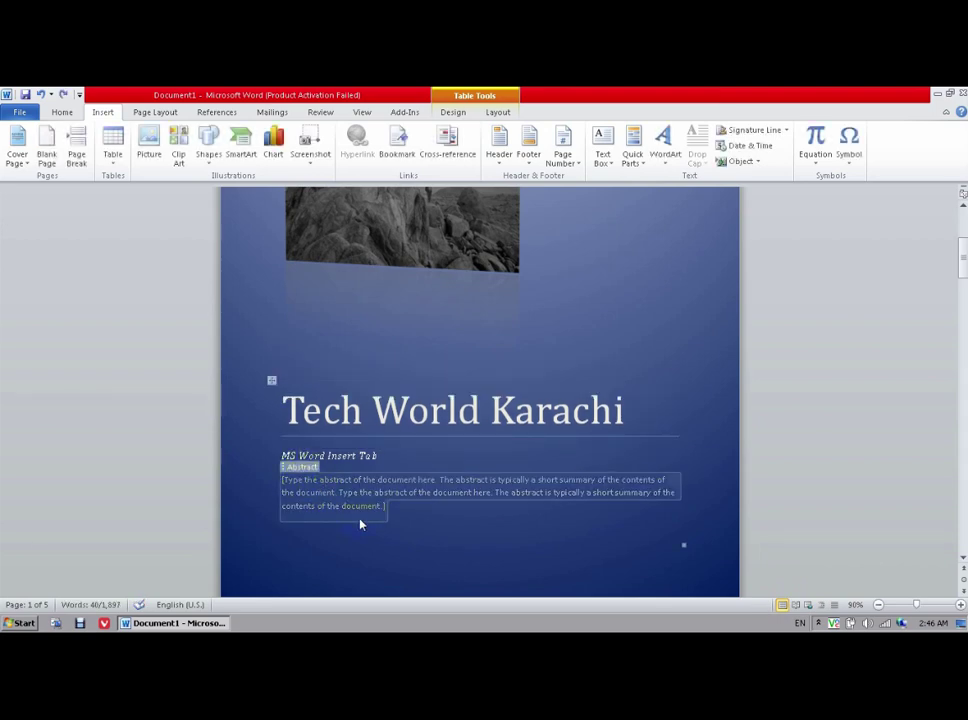
pyautogui.press('Delete')
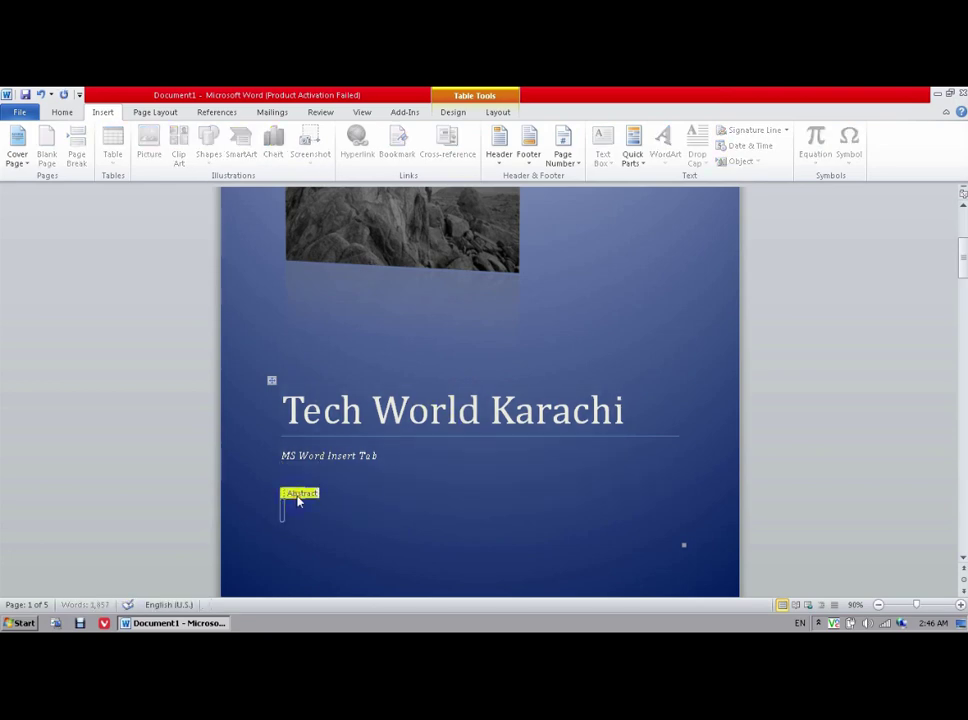
pyautogui.hotkey('ctrl', 'z')
pyautogui.press('Delete')
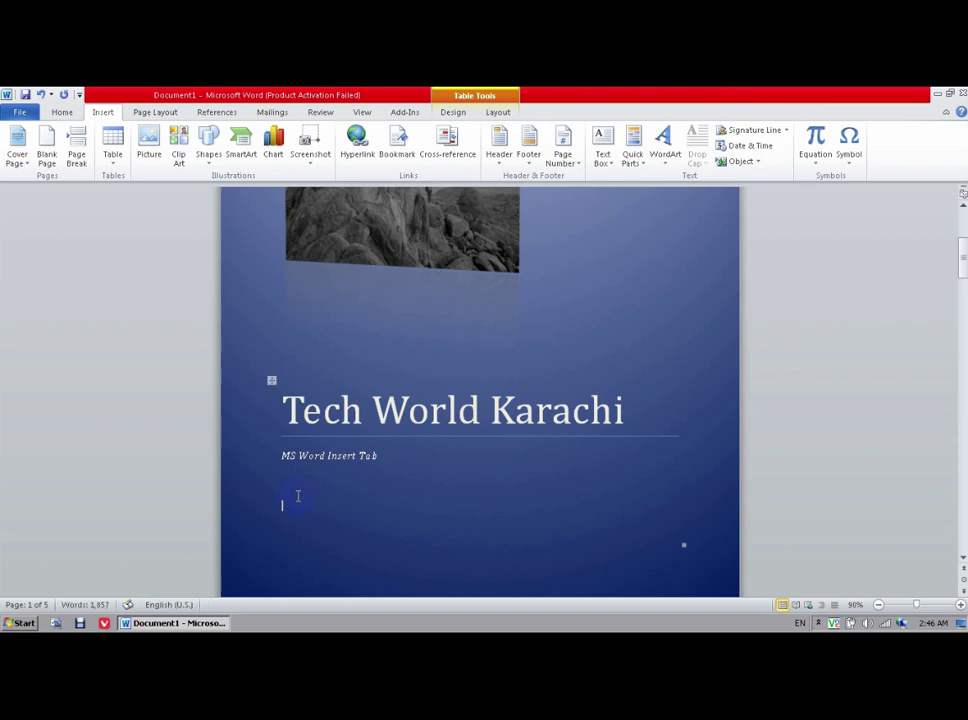
pyautogui.scroll(3, 532, 450)
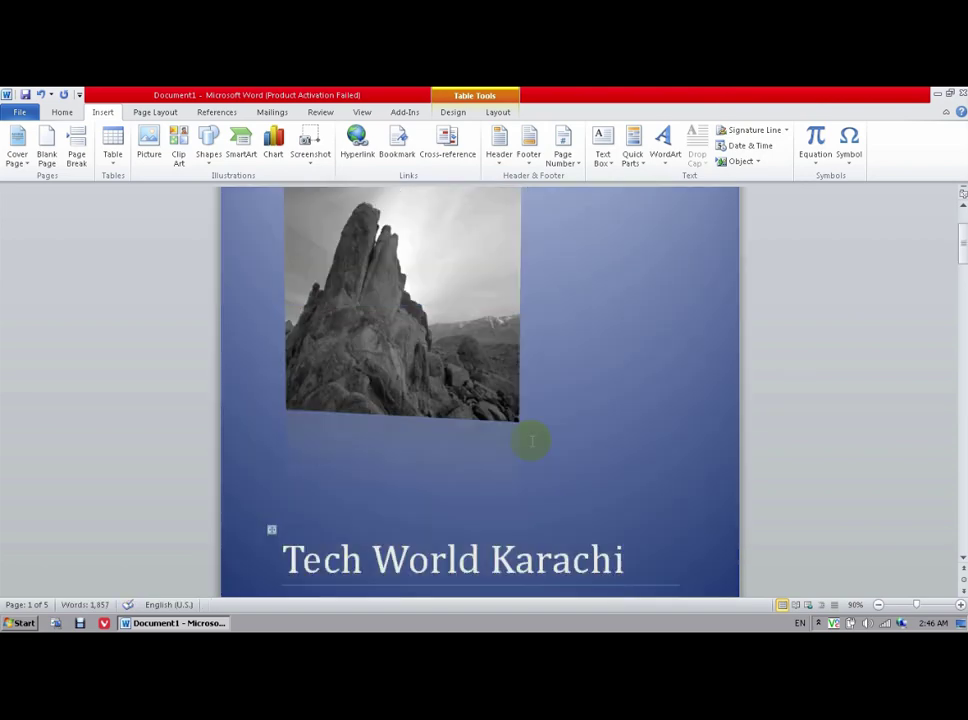
pyautogui.scroll(-2, 531, 441)
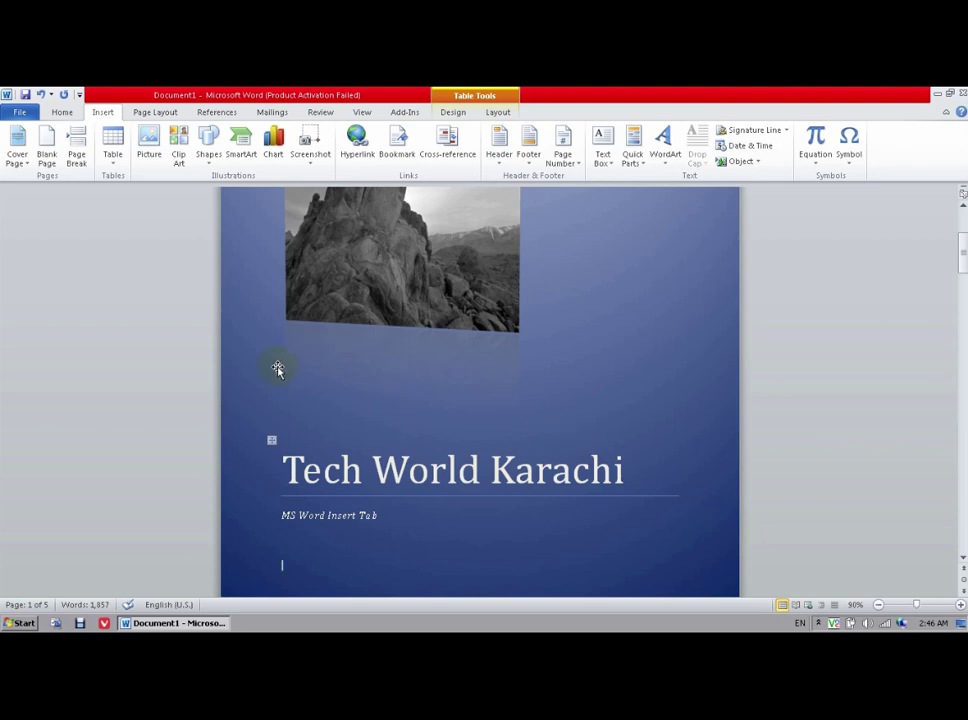
# Swap the cover page for the Alphabet design from the Built-in gallery.
pyautogui.click(20, 158)
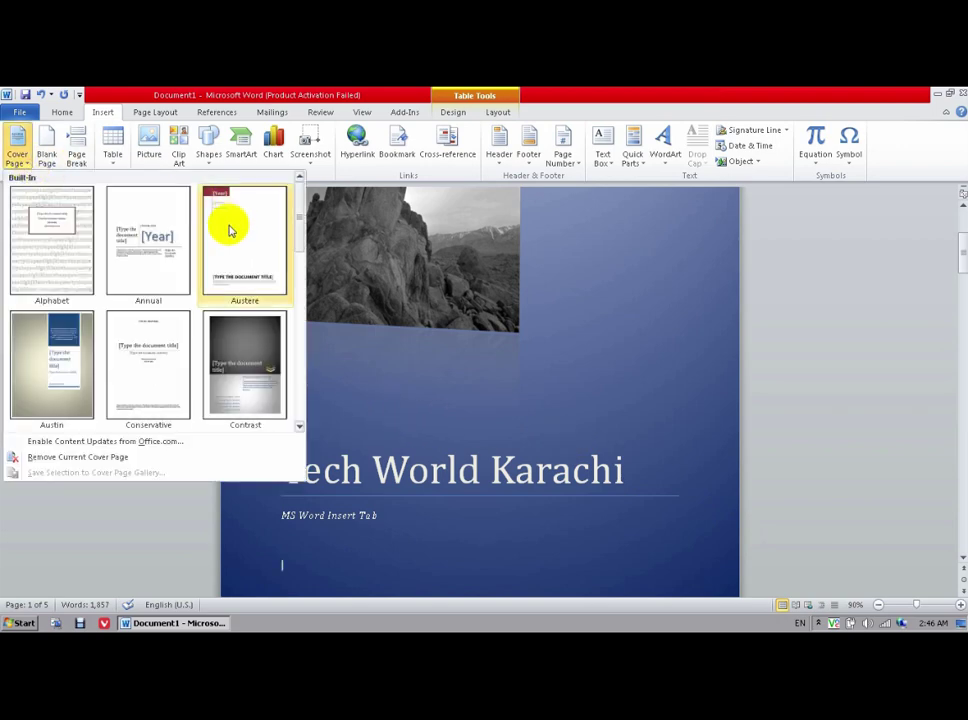
pyautogui.click(42, 255)
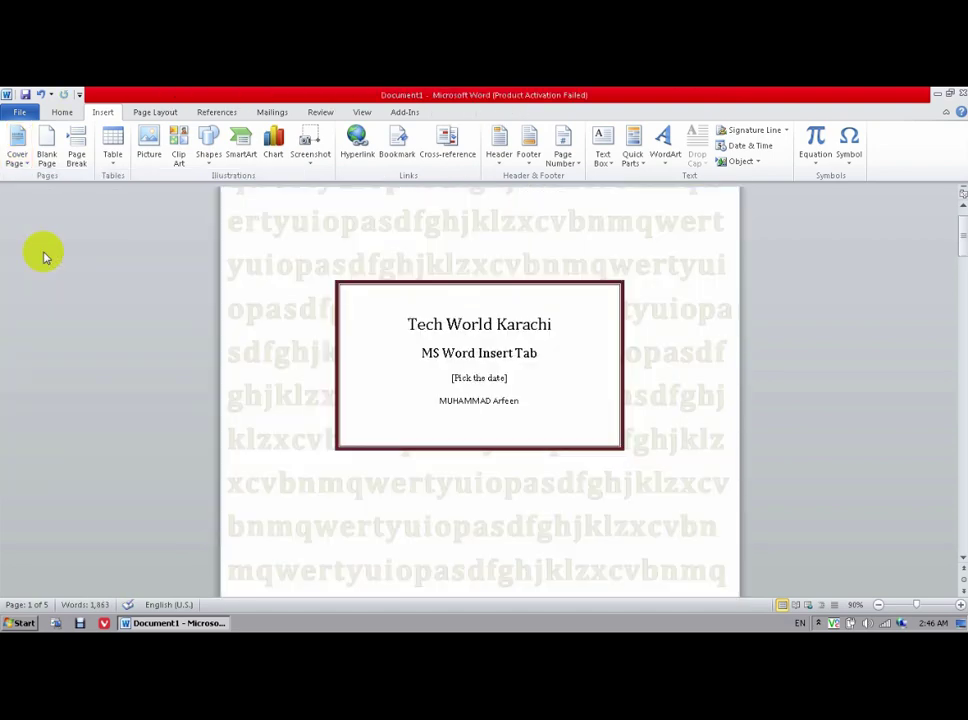
pyautogui.click(17, 148)
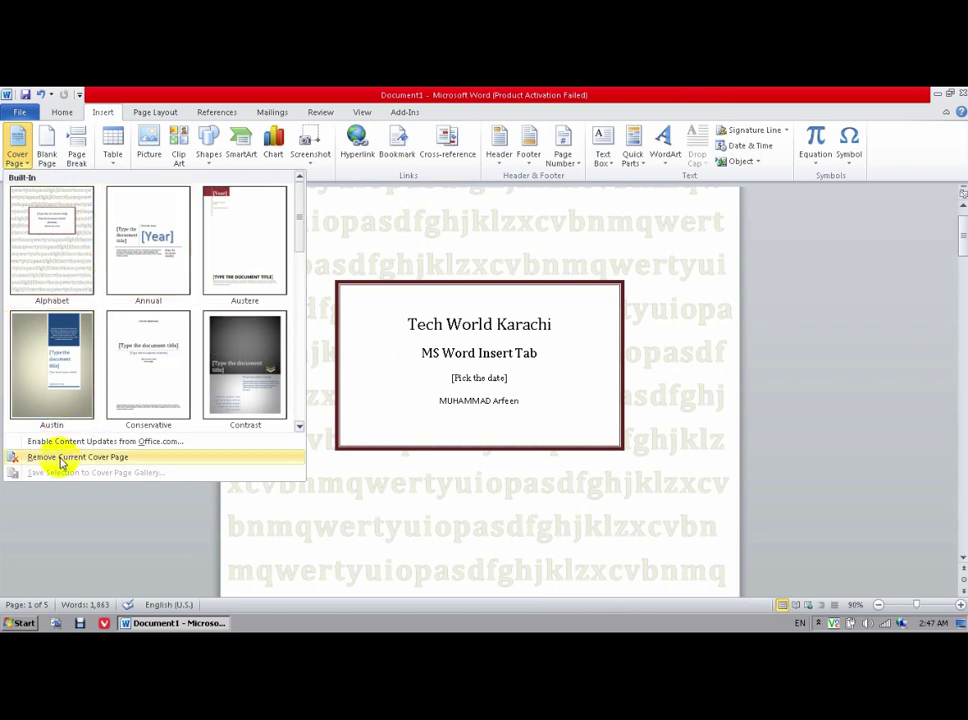
# Zoom out to 30% and remove the current Alphabet cover page.
pyautogui.click(453, 430)
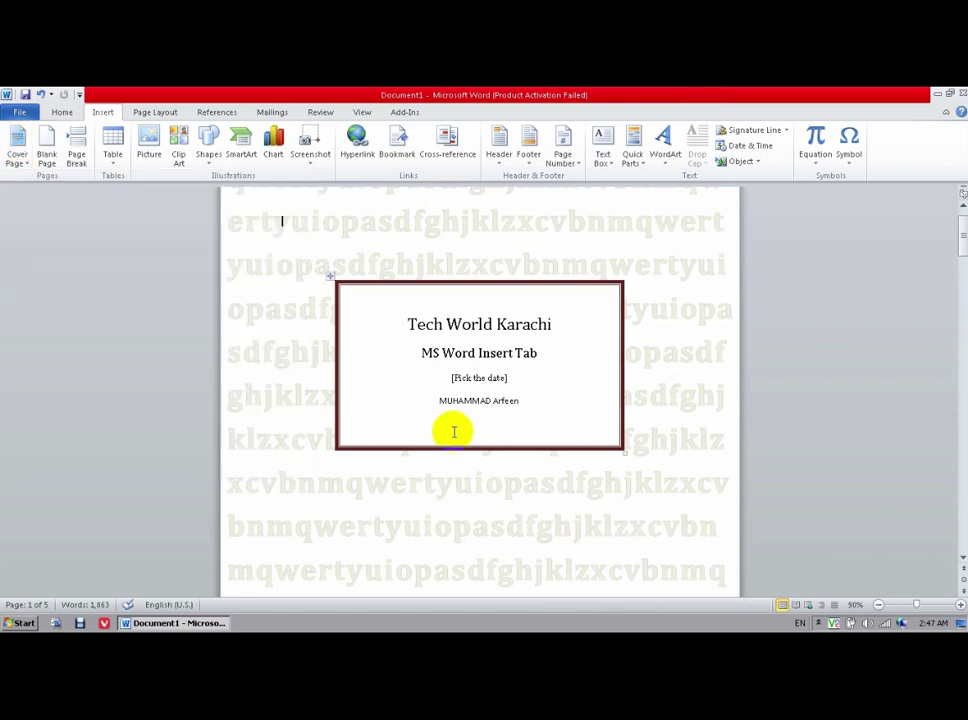
pyautogui.click(878, 605)
pyautogui.click(878, 605)
pyautogui.click(878, 605)
pyautogui.click(878, 605)
pyautogui.click(878, 605)
pyautogui.click(878, 605)
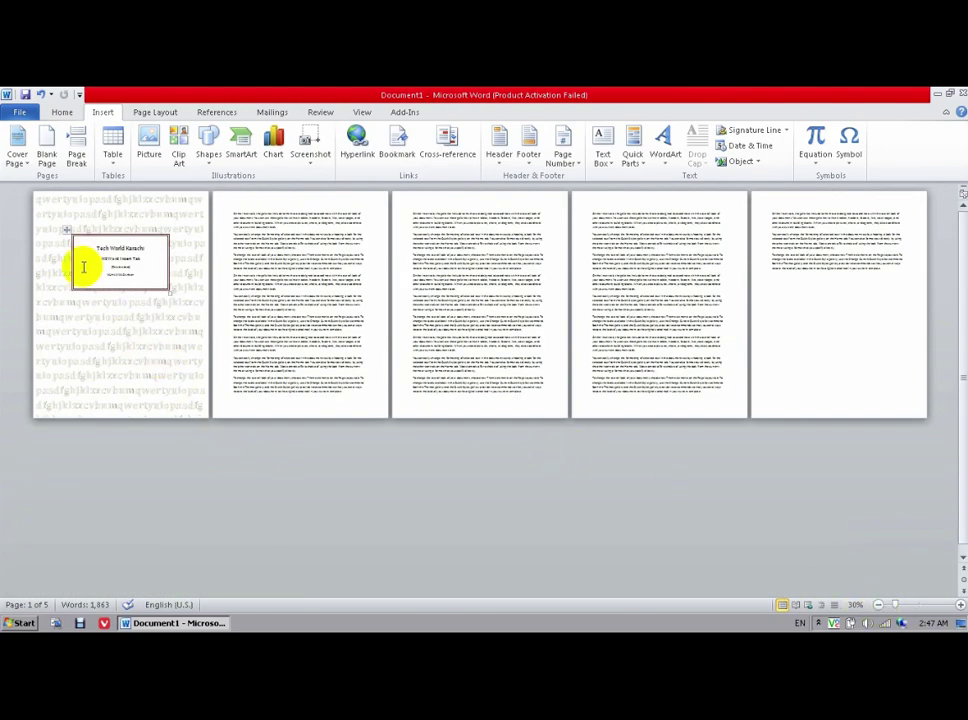
pyautogui.click(18, 155)
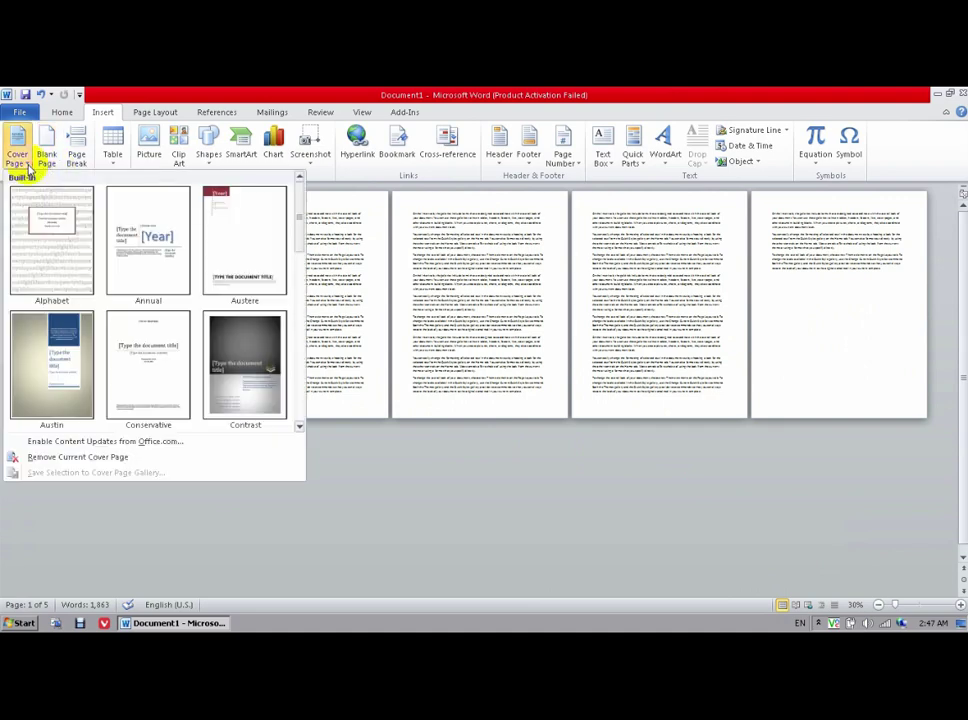
pyautogui.click(110, 457)
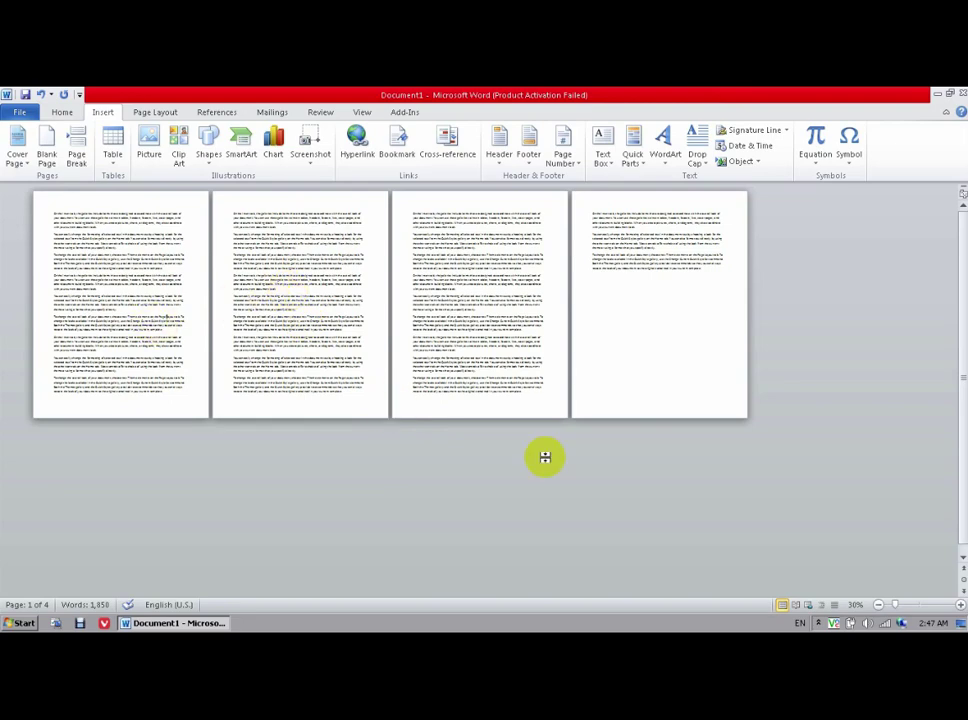
# Zoom in to 60% and place the cursor at the end of a paragraph on page 1.
pyautogui.click(958, 605)
pyautogui.click(958, 605)
pyautogui.click(958, 605)
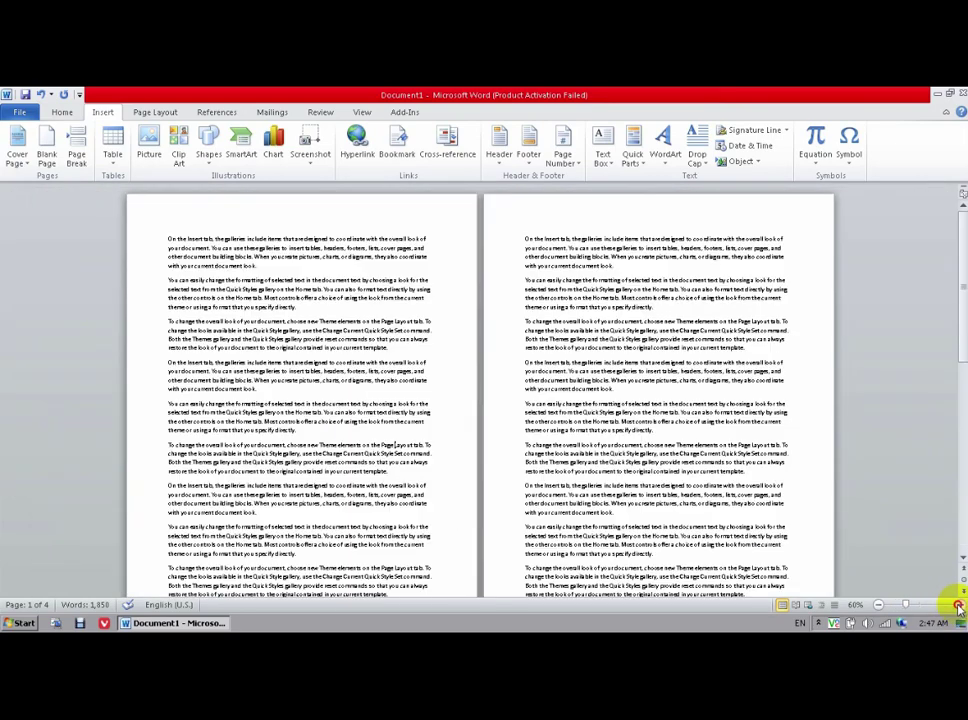
pyautogui.click(320, 308)
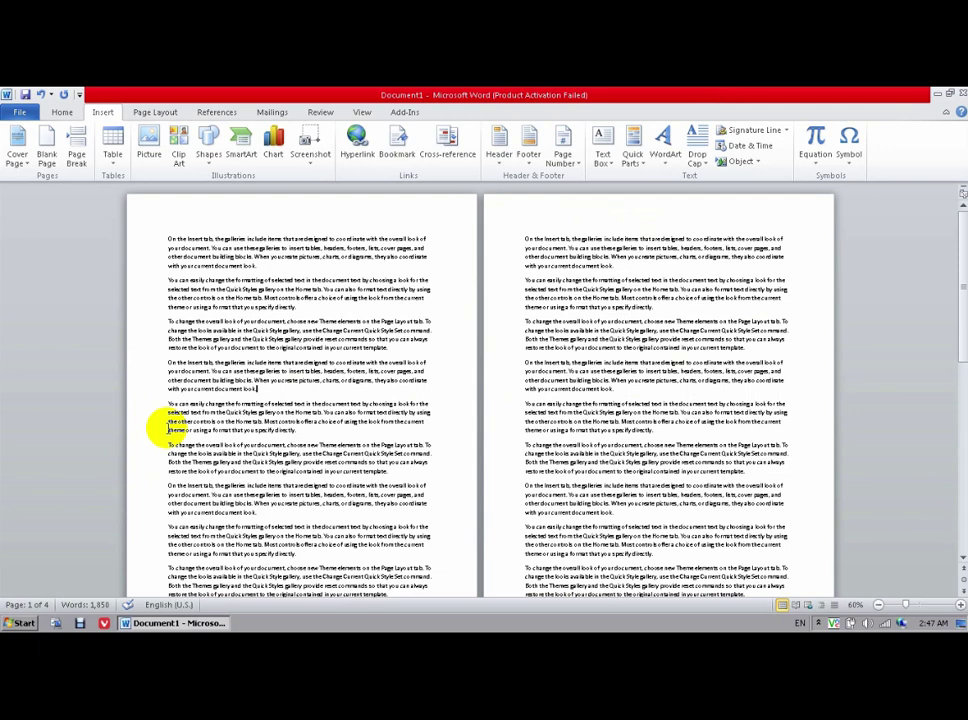
pyautogui.click(47, 160)
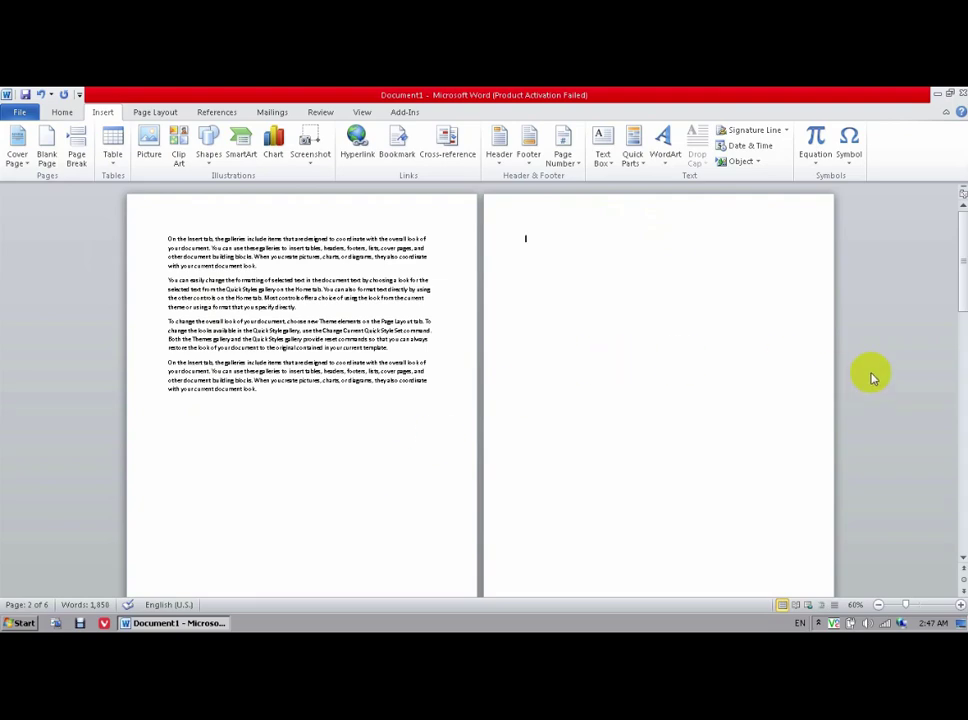
pyautogui.moveTo(959, 293); pyautogui.dragTo(962, 347)
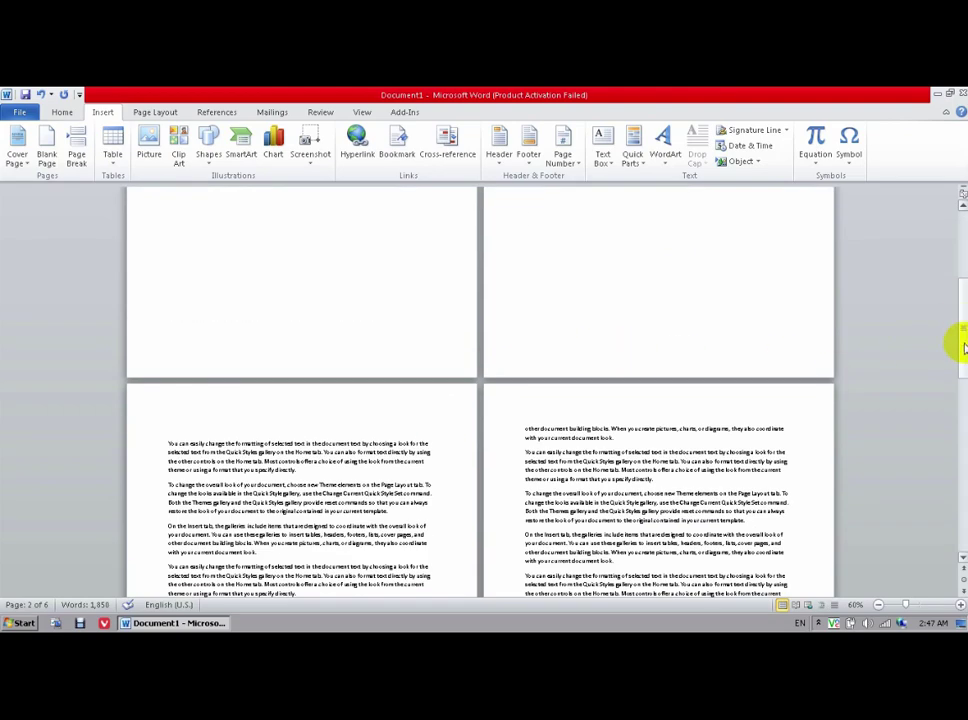
pyautogui.doubleClick(879, 604)
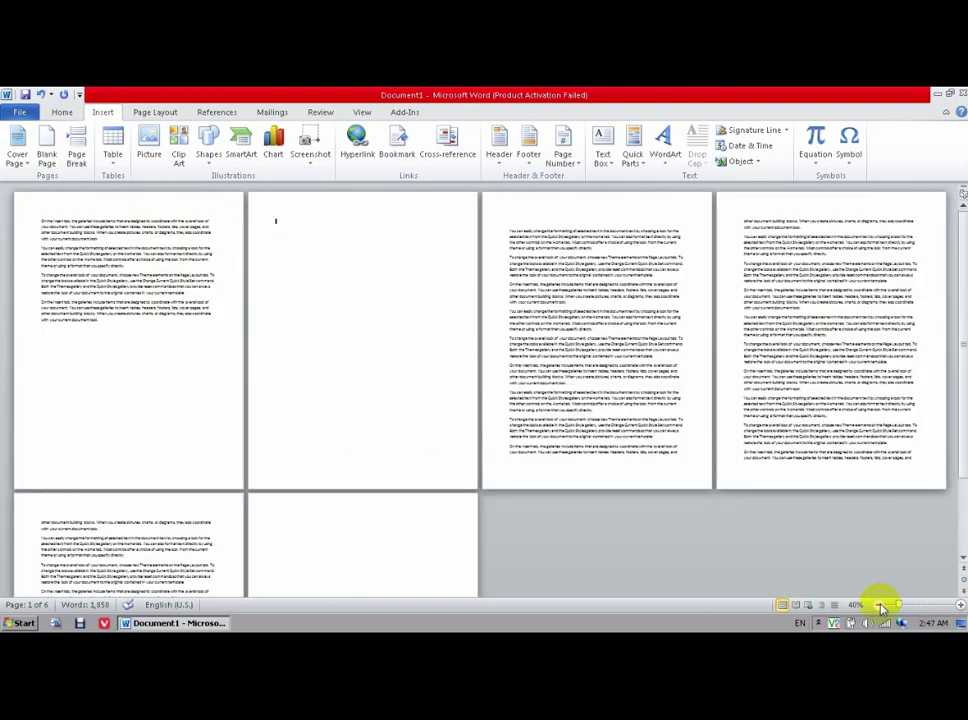
pyautogui.click(879, 606)
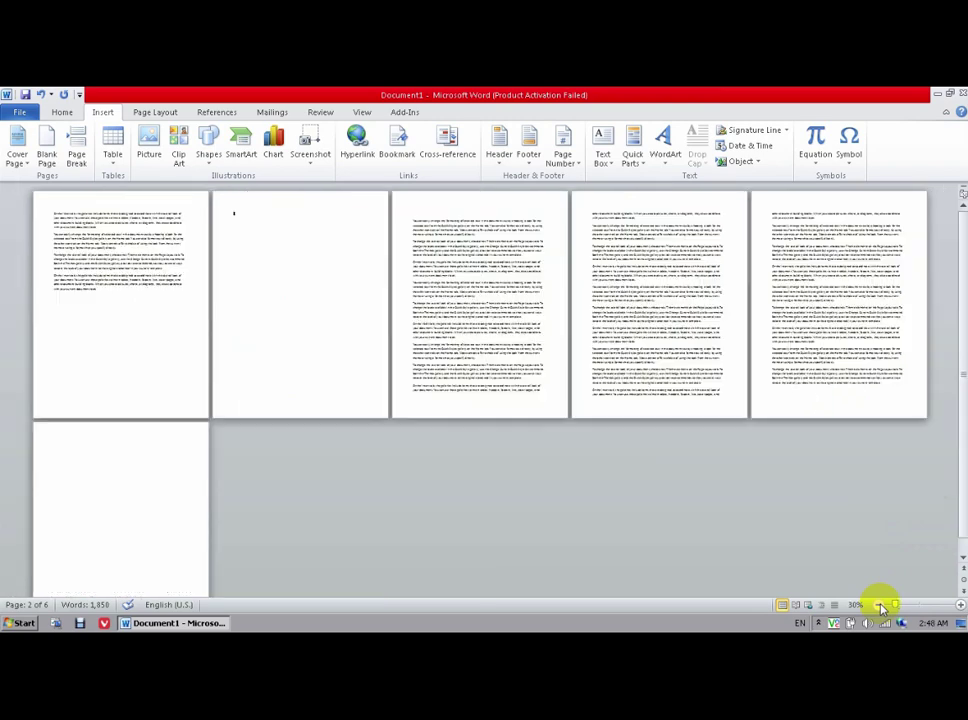
pyautogui.click(133, 480)
pyautogui.press('BackSpace')
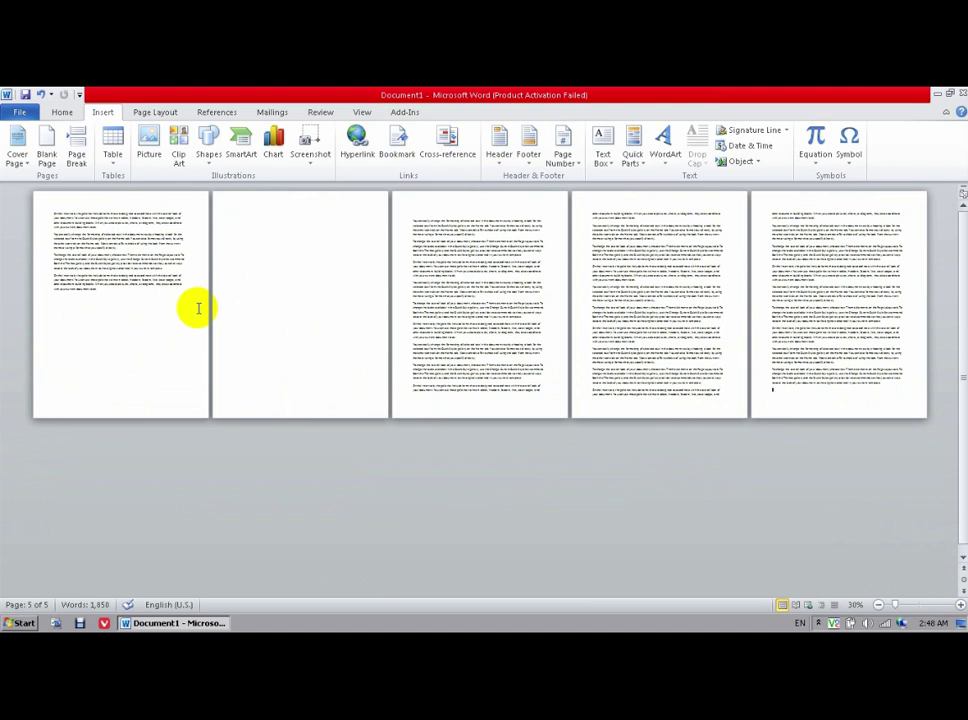
pyautogui.press('Return')
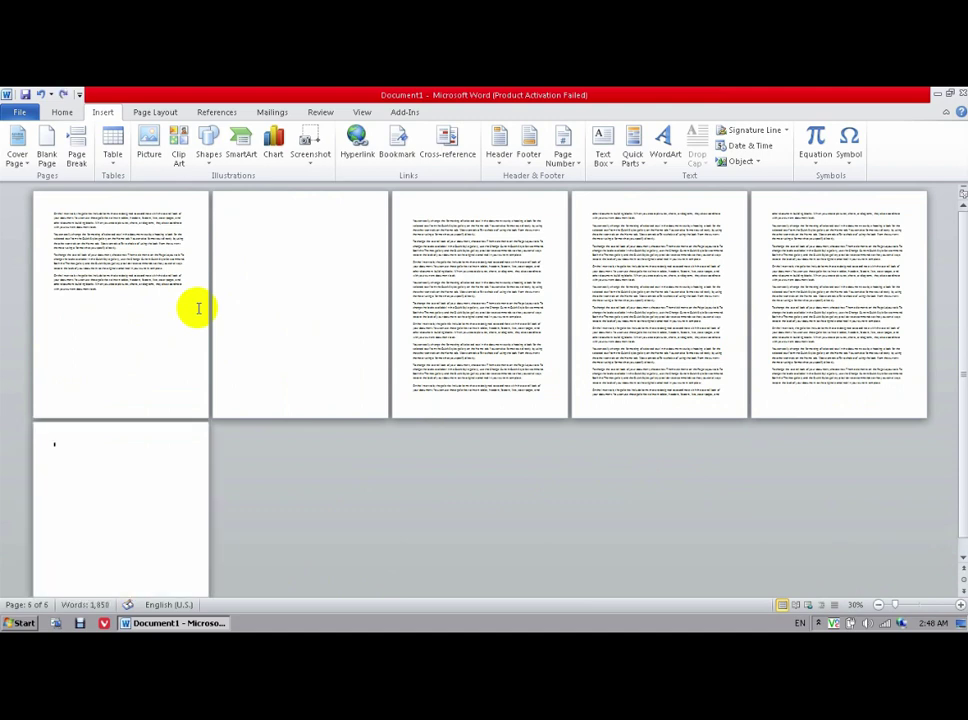
pyautogui.hotkey('ctrl', 'z')
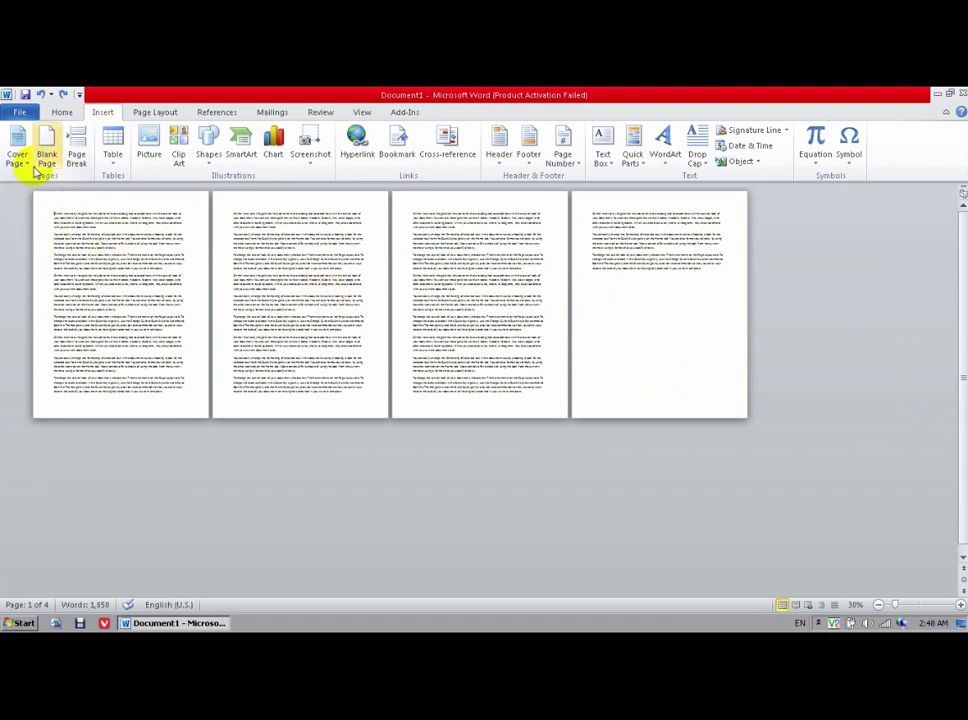
pyautogui.click(701, 275)
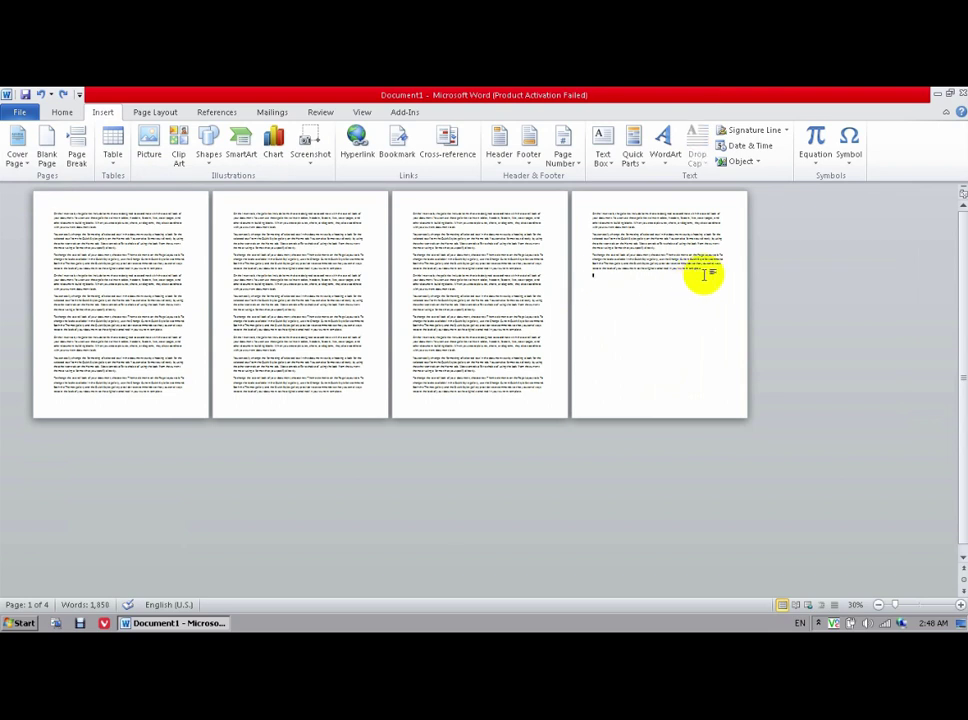
pyautogui.click(48, 212)
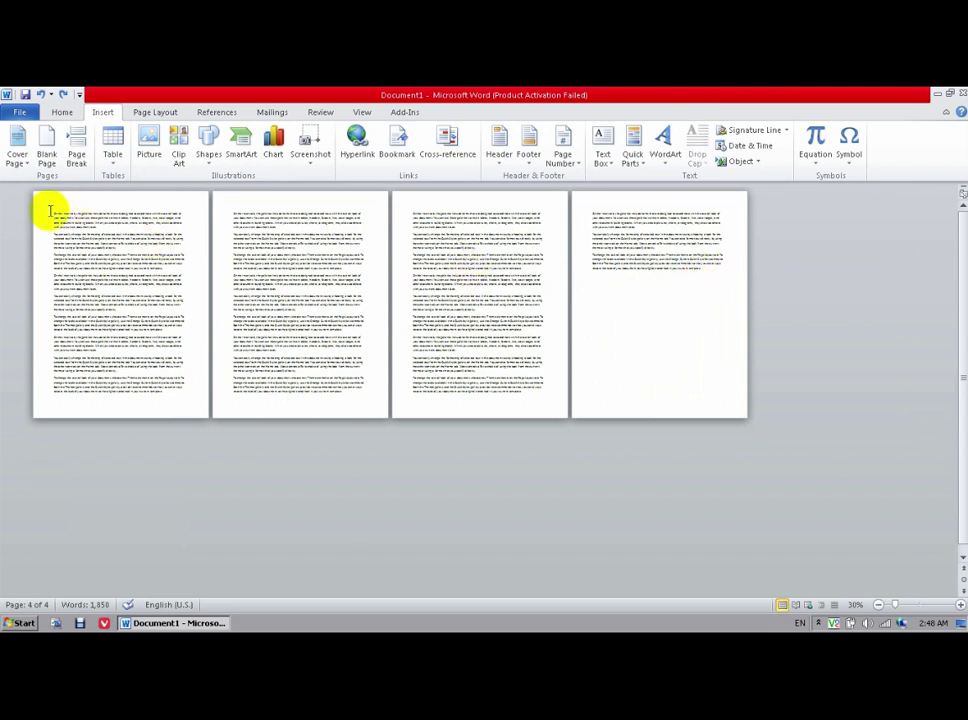
pyautogui.click(46, 160)
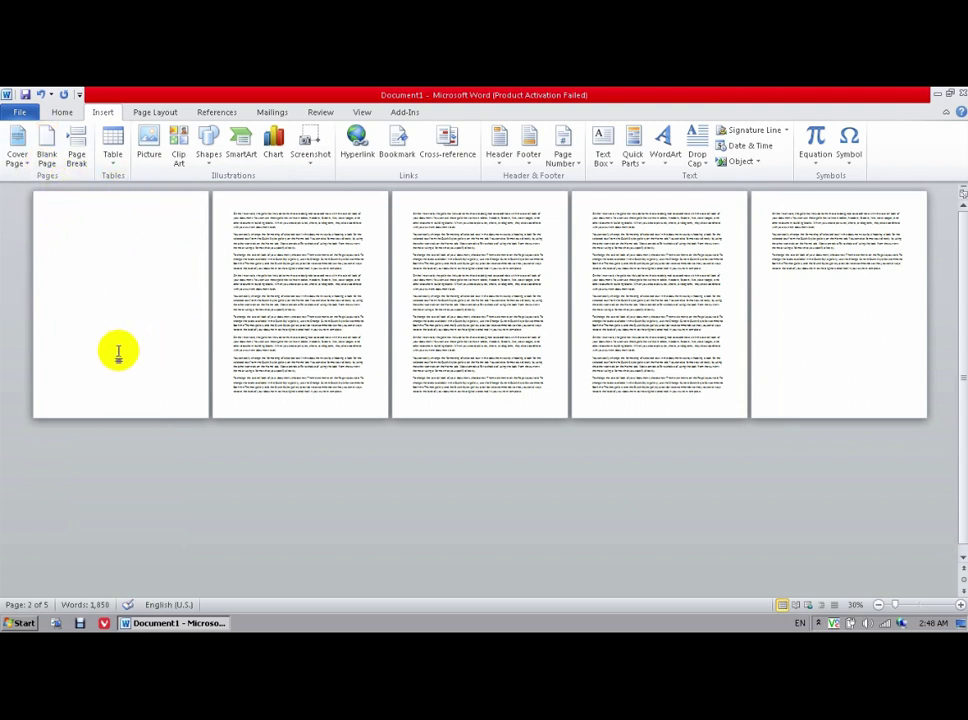
pyautogui.click(843, 283)
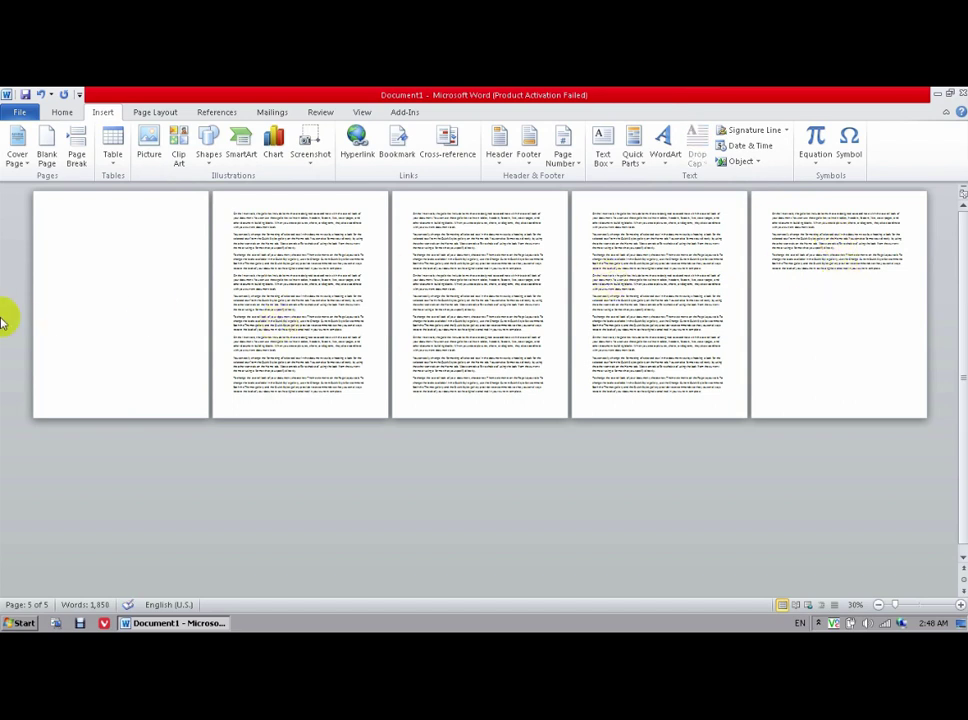
pyautogui.click(52, 137)
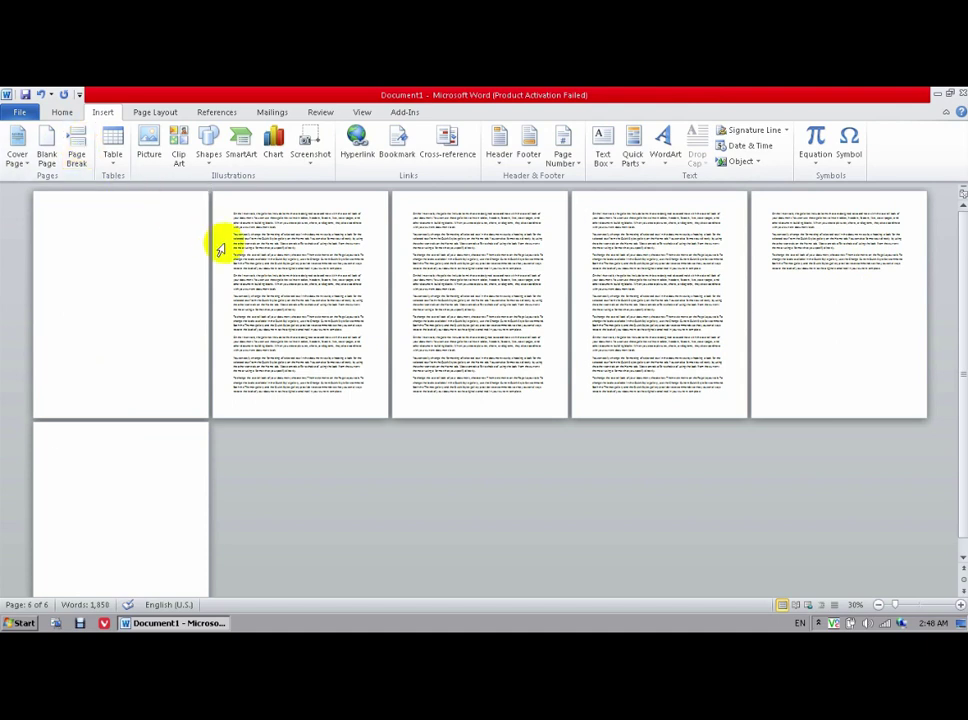
pyautogui.hotkey('ctrl', 'z')
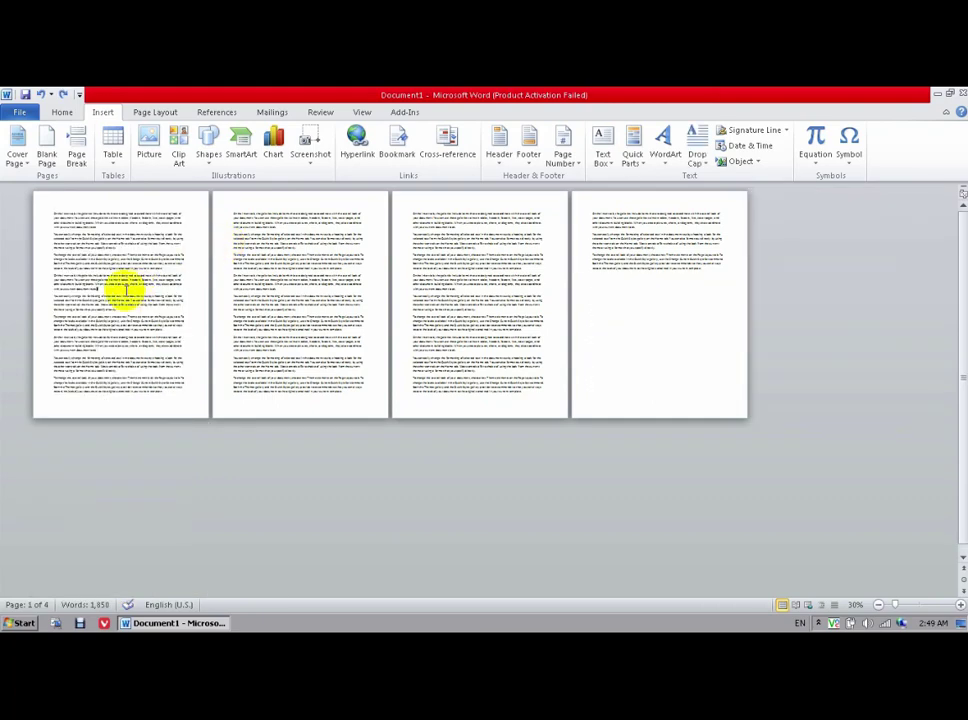
# Zoom the view to 50% and insert a page break after the fourth paragraph.
pyautogui.click(940, 605)
pyautogui.click(903, 605)
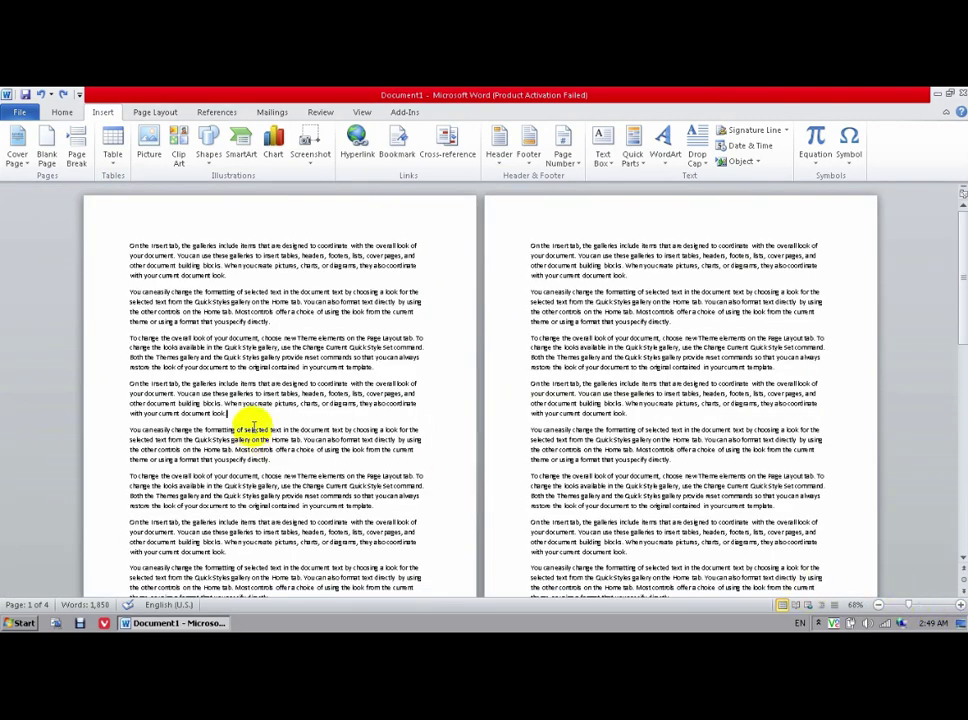
pyautogui.click(882, 605)
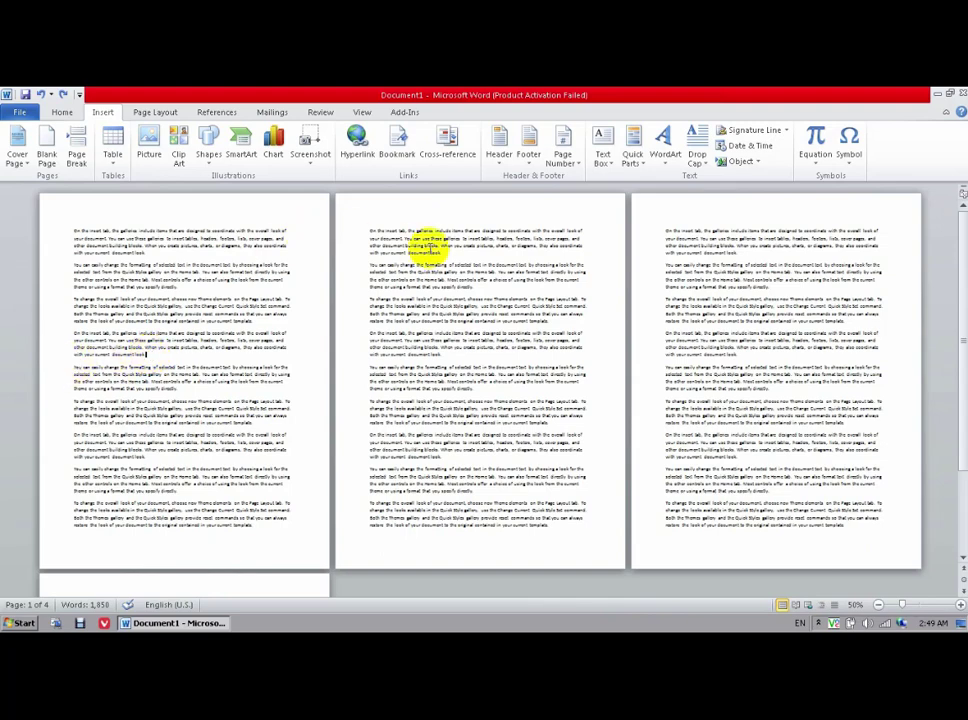
pyautogui.click(80, 150)
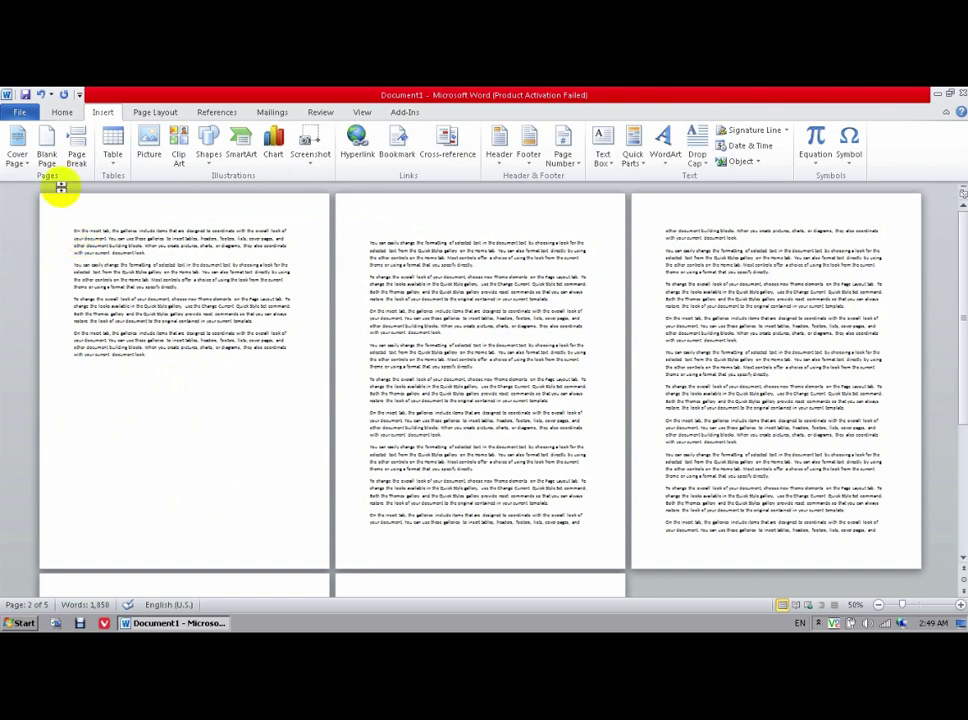
# Try page breaks at the document's start and end, undoing each to keep four continuous pages.
pyautogui.click(76, 155)
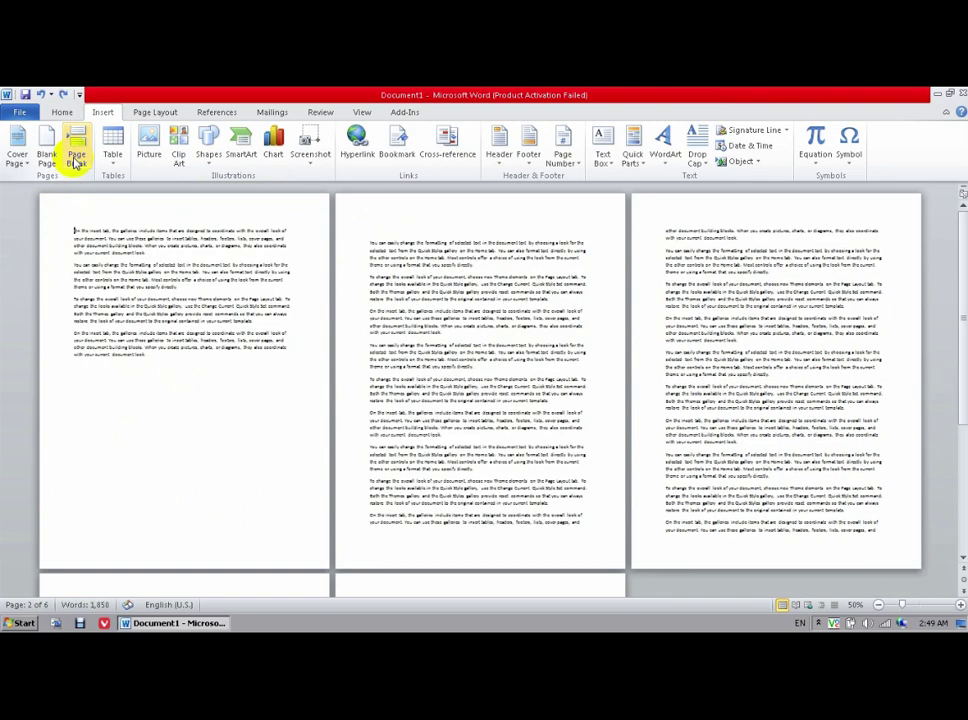
pyautogui.scroll(-5, 216, 460)
pyautogui.scroll(-2, 222, 500)
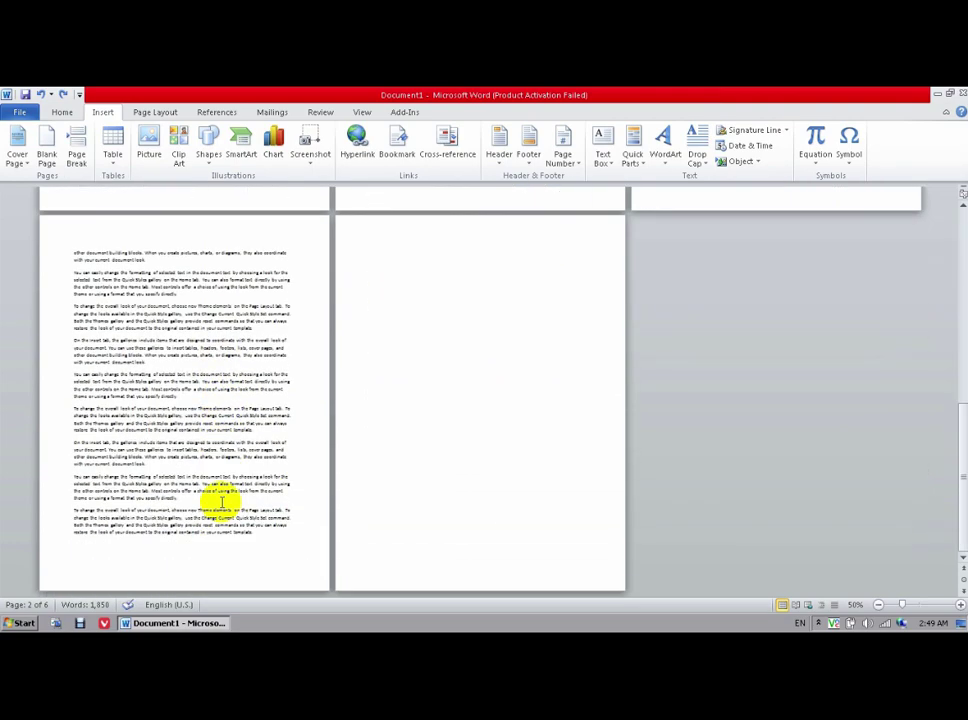
pyautogui.hotkey('ctrl', 'z')
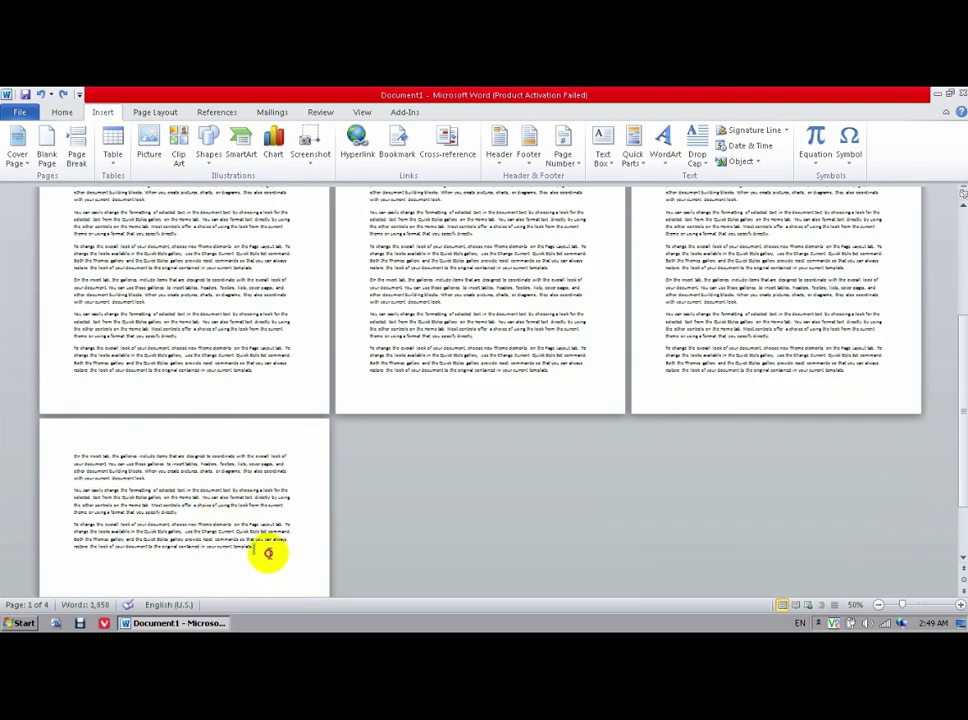
pyautogui.click(77, 148)
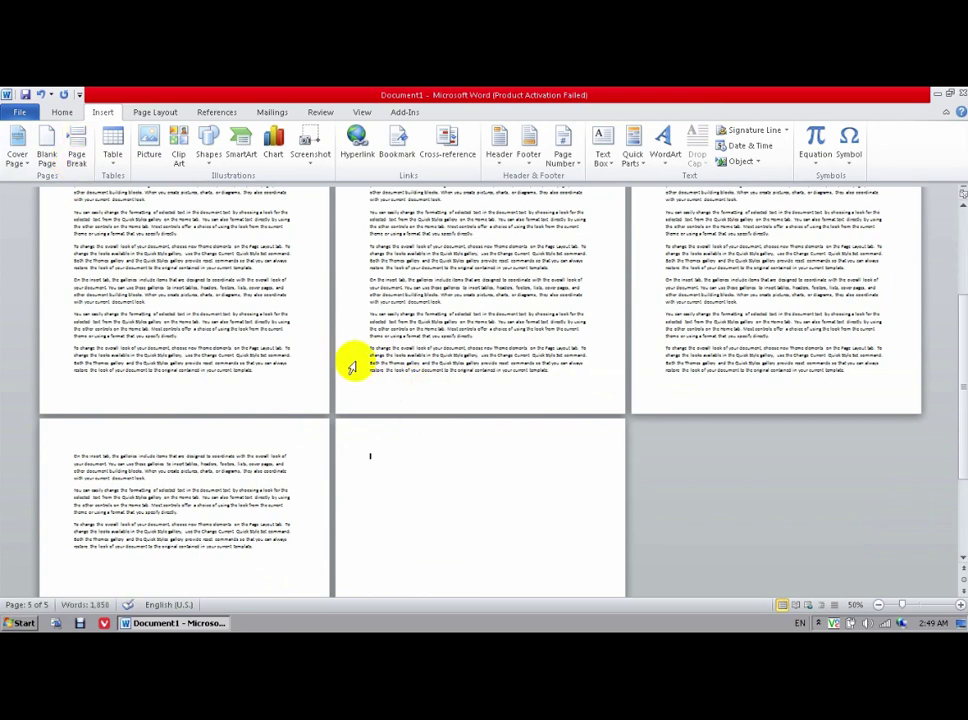
pyautogui.click(43, 95)
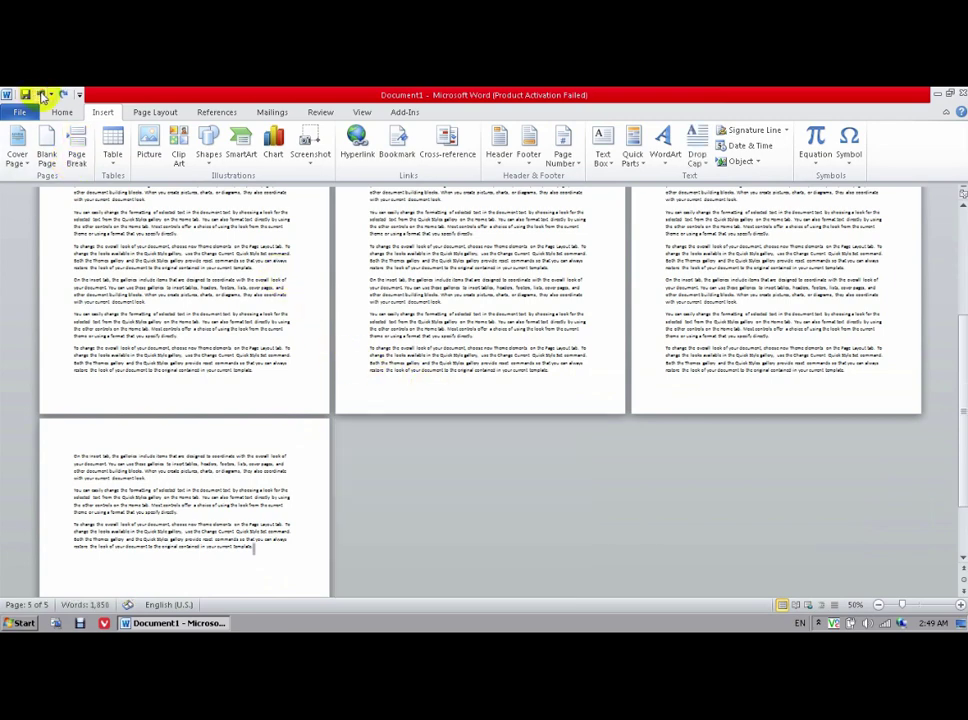